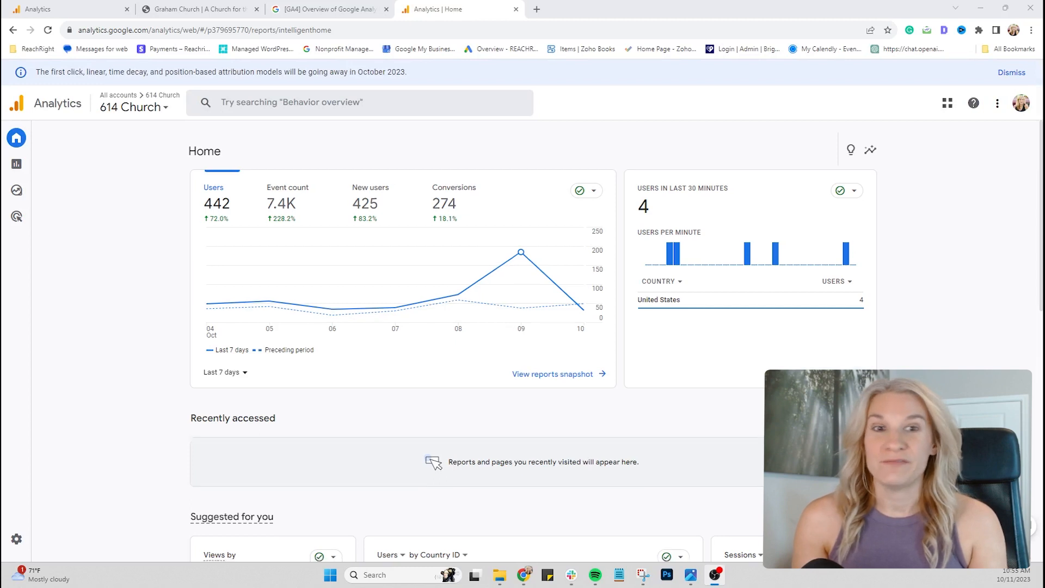
scroll(425, 448, down, 4)
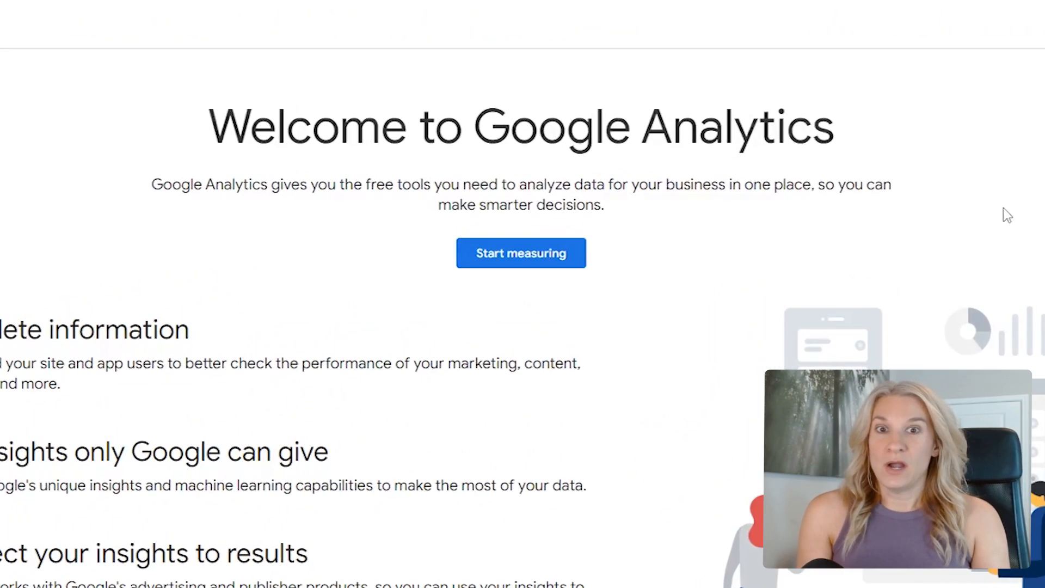
Start the Analytics setup and create an account named My Website, keeping the default data sharing settings
click(547, 275)
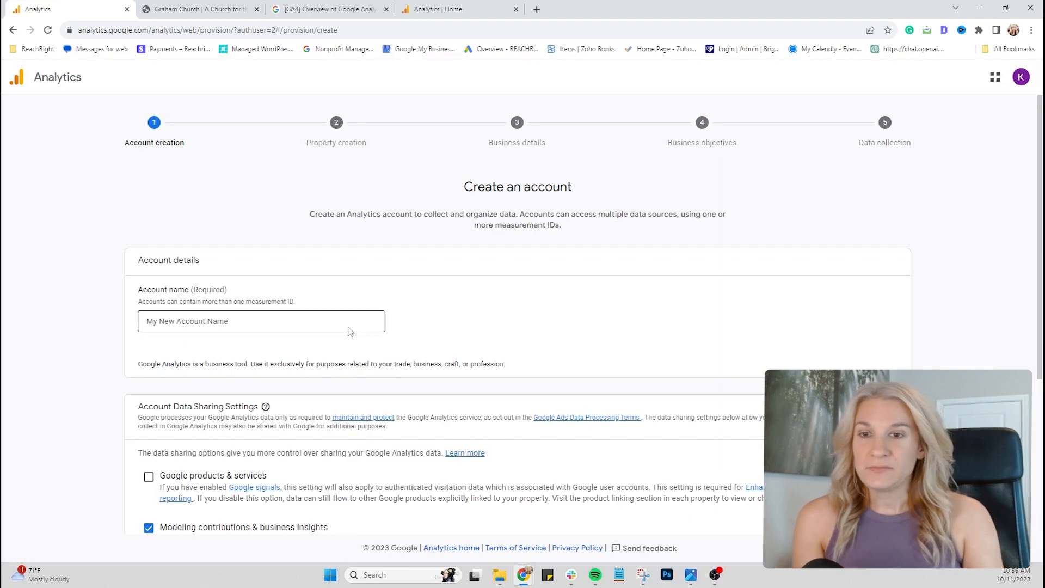
click(348, 326)
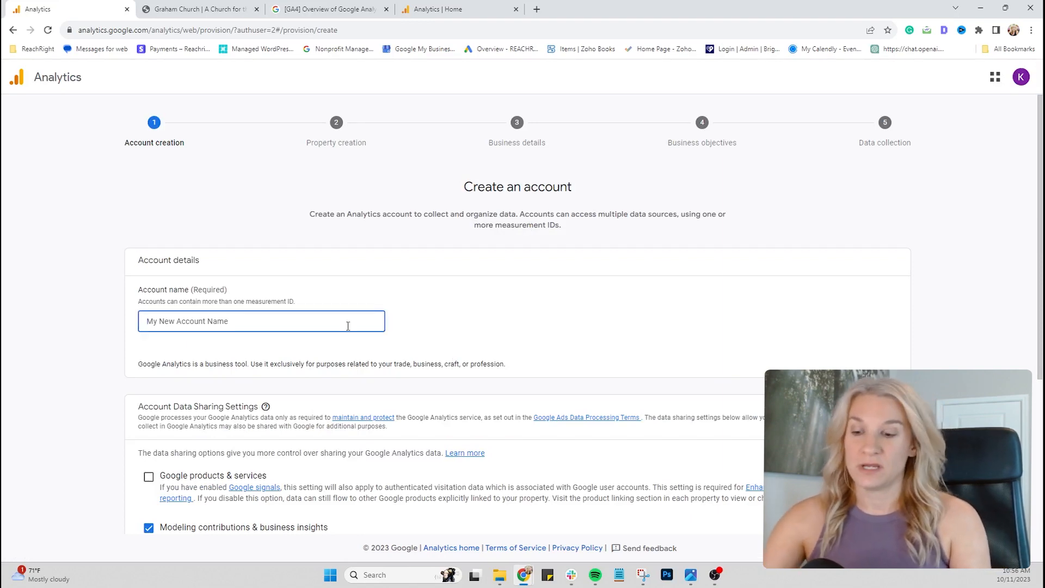
text(My Websi)
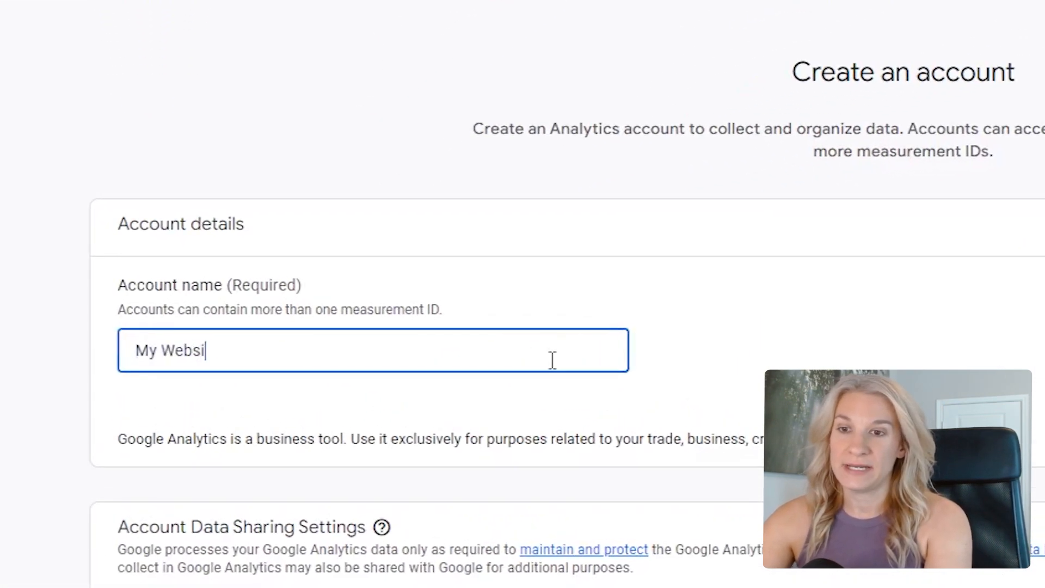
text(te)
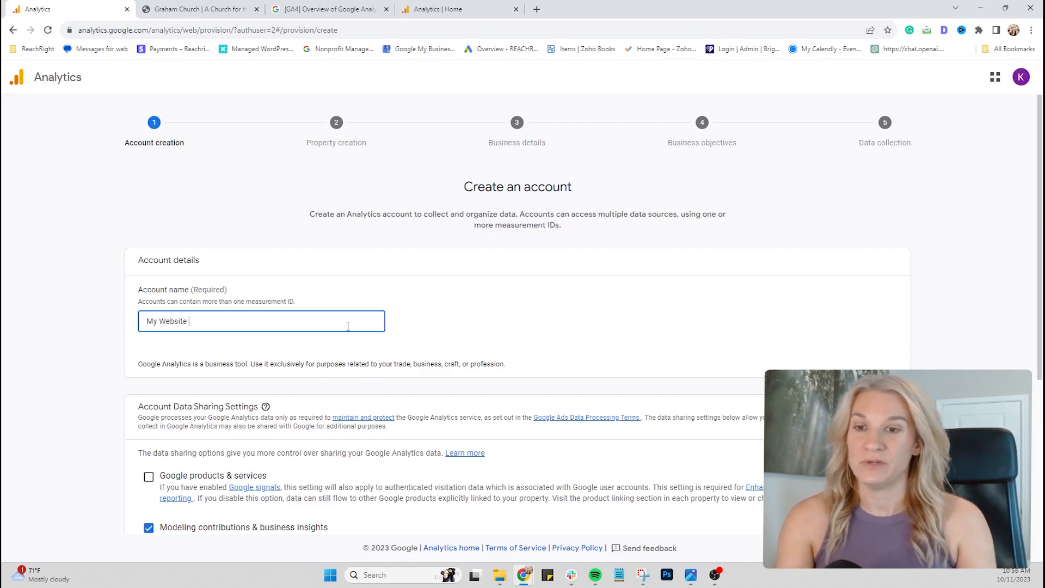
scroll(348, 325, down, 5)
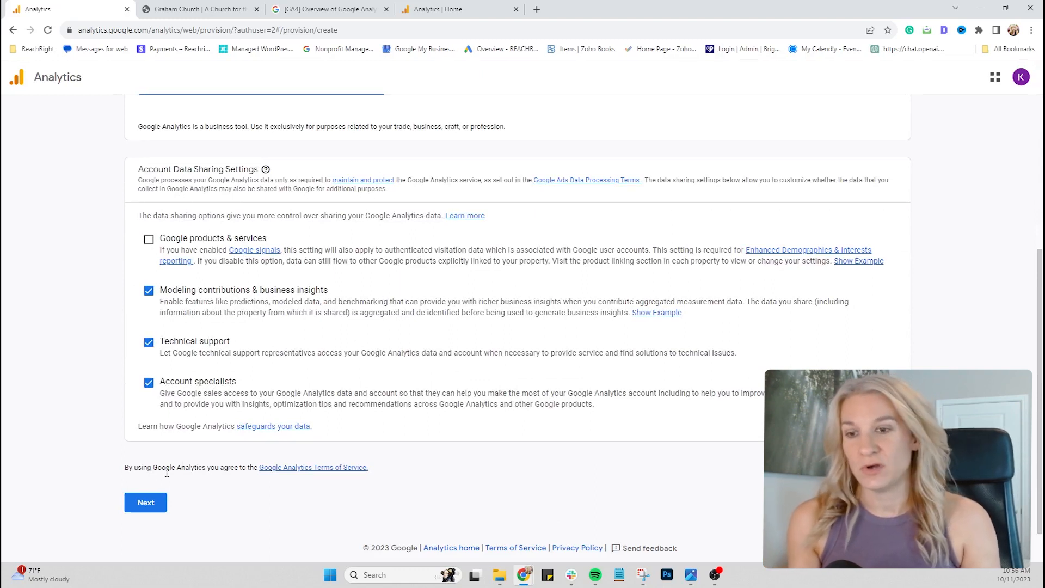
click(145, 501)
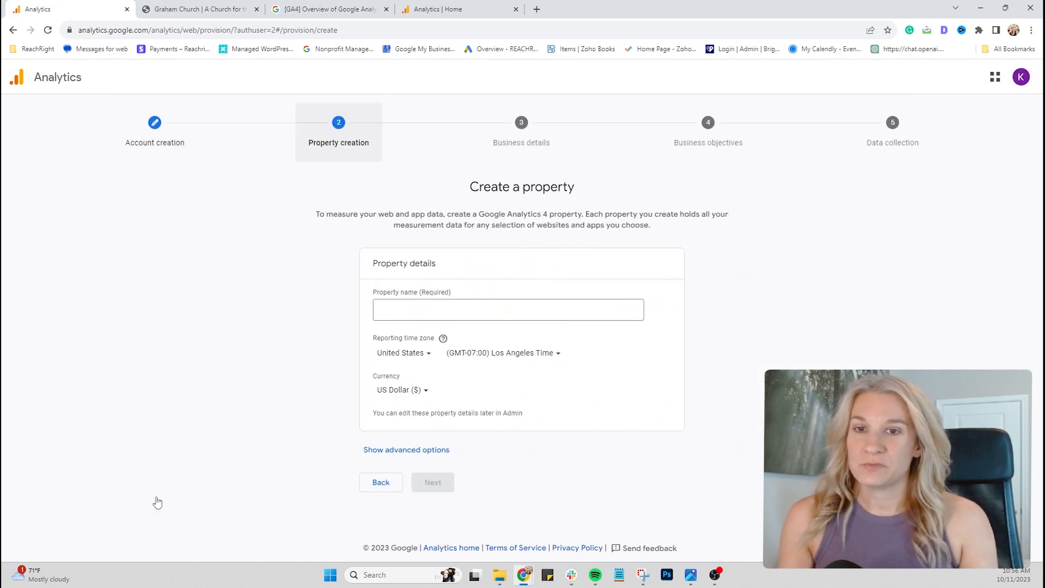
Name the property Graham Church, set its reporting time zone to Chicago Time, and continue to the business details
click(439, 310)
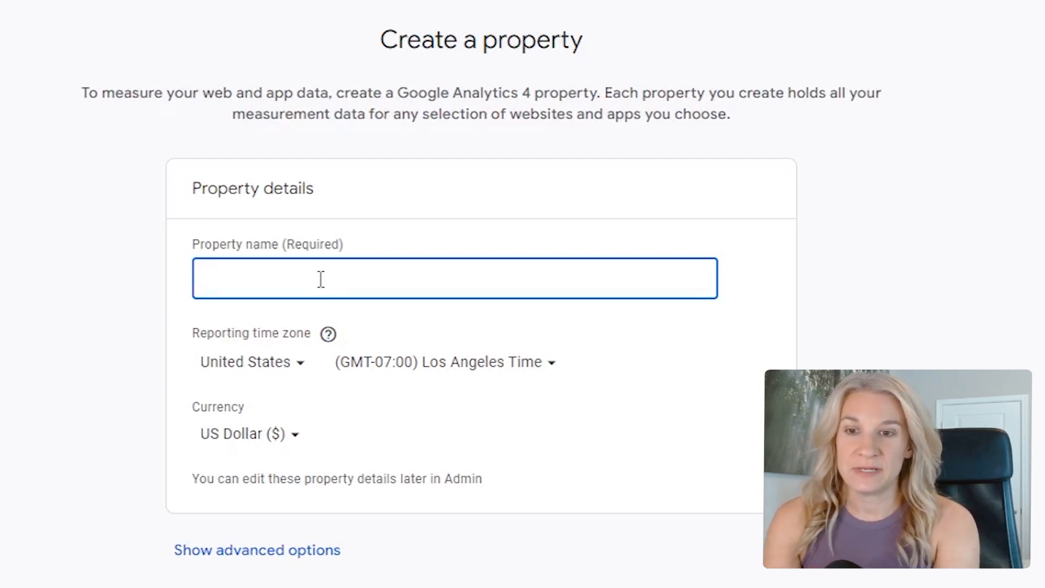
text(Graham Church)
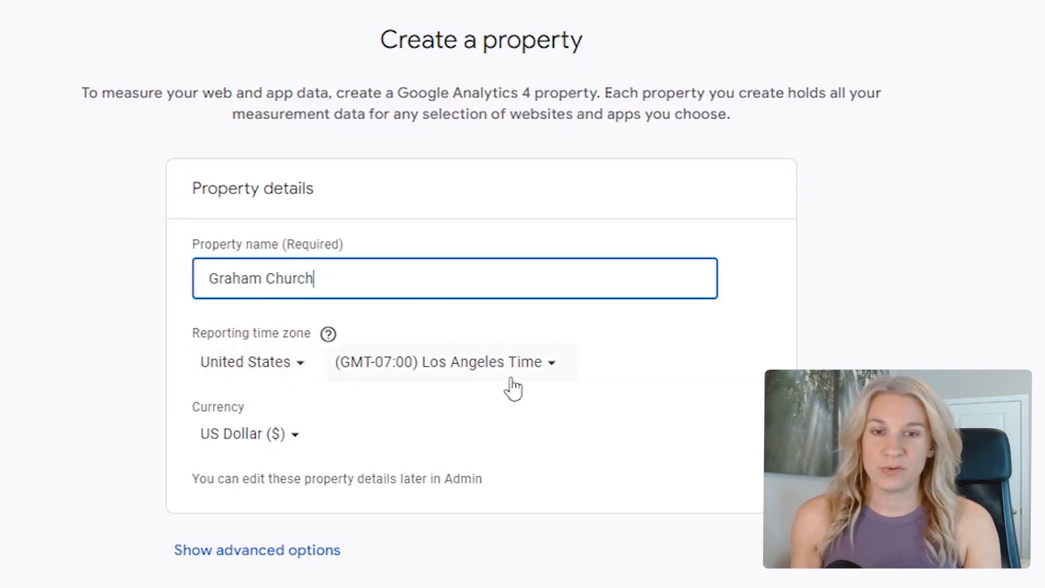
click(556, 376)
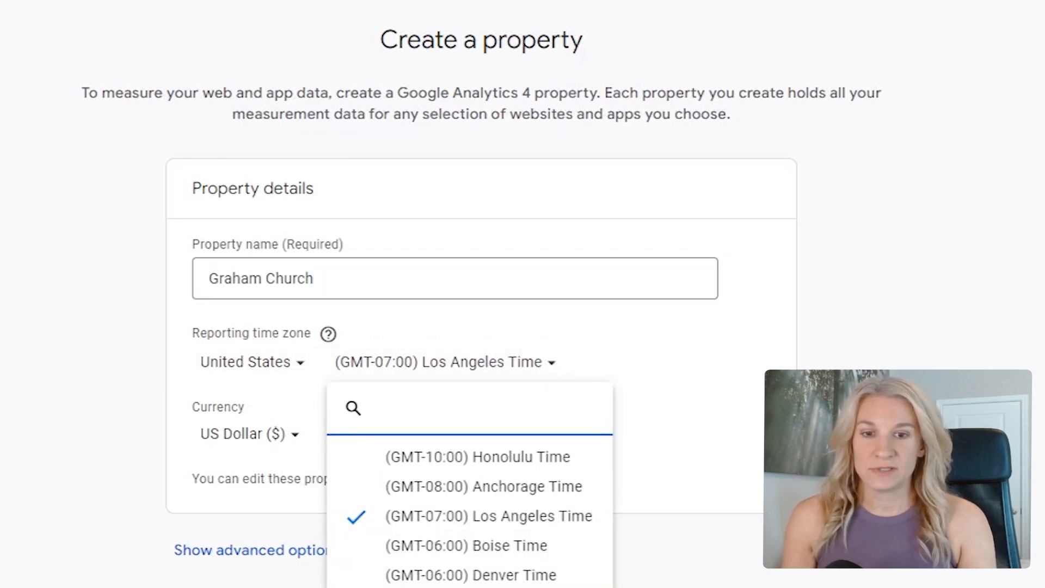
click(471, 587)
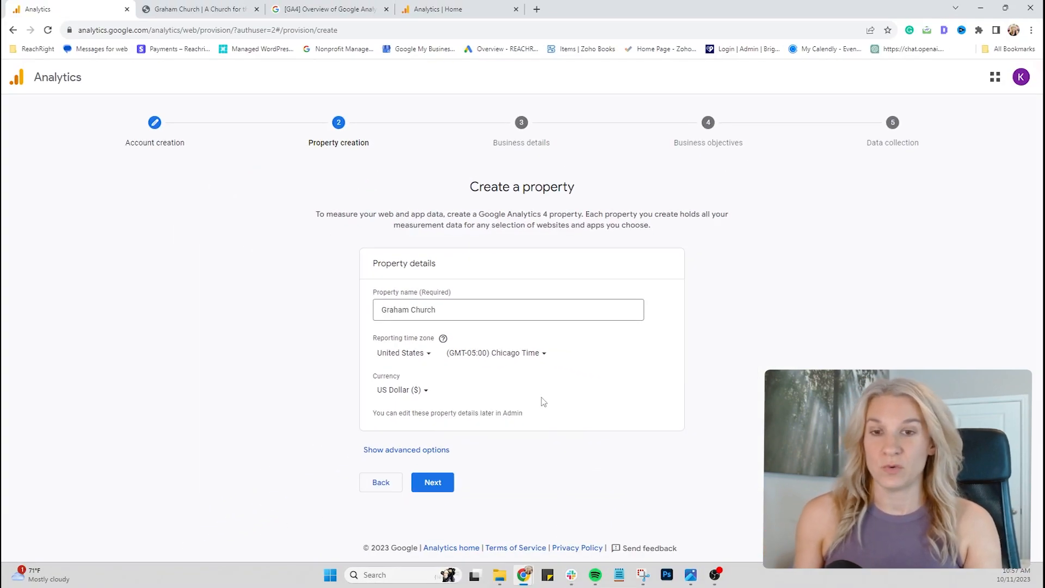
click(439, 485)
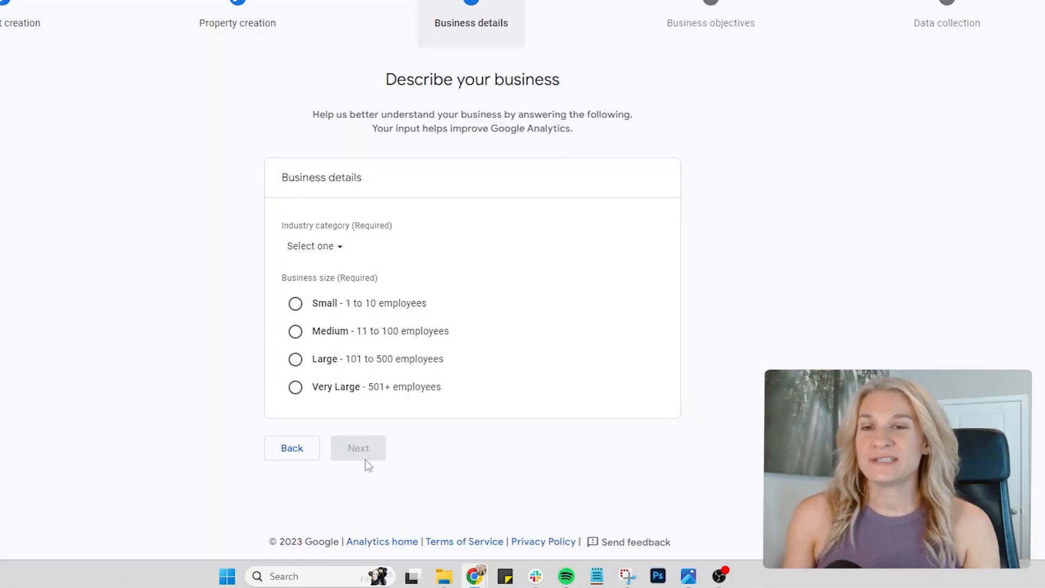
Set the industry category to People & Society and the business size to Small, and continue to the business objectives
click(334, 248)
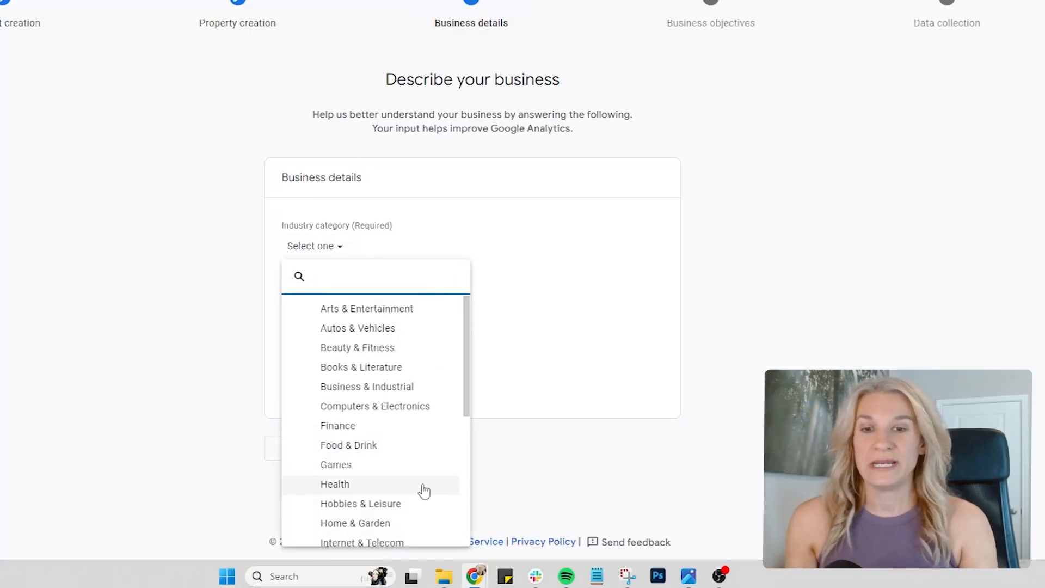
scroll(409, 484, down, 5)
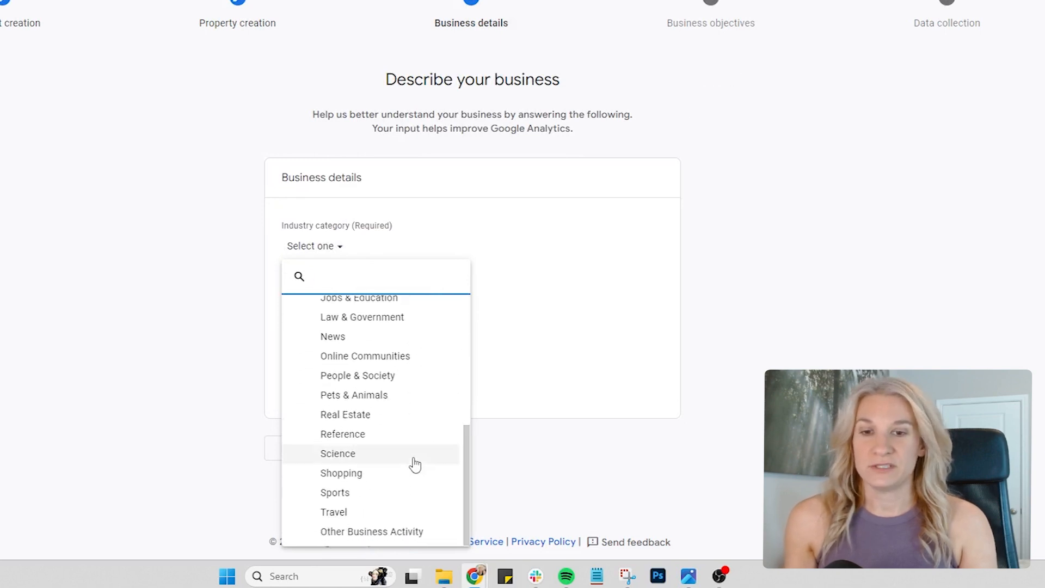
click(391, 376)
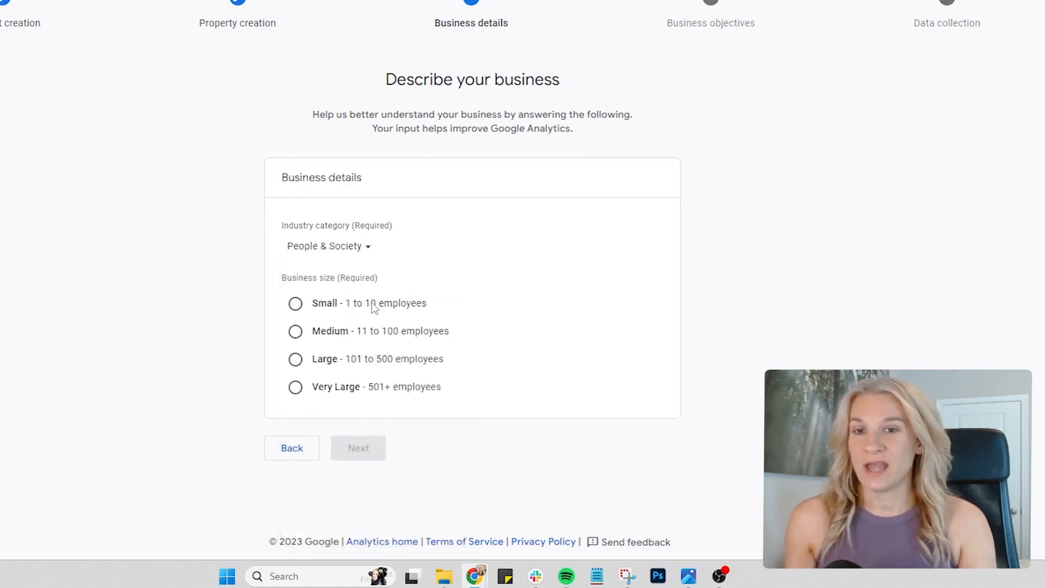
click(407, 312)
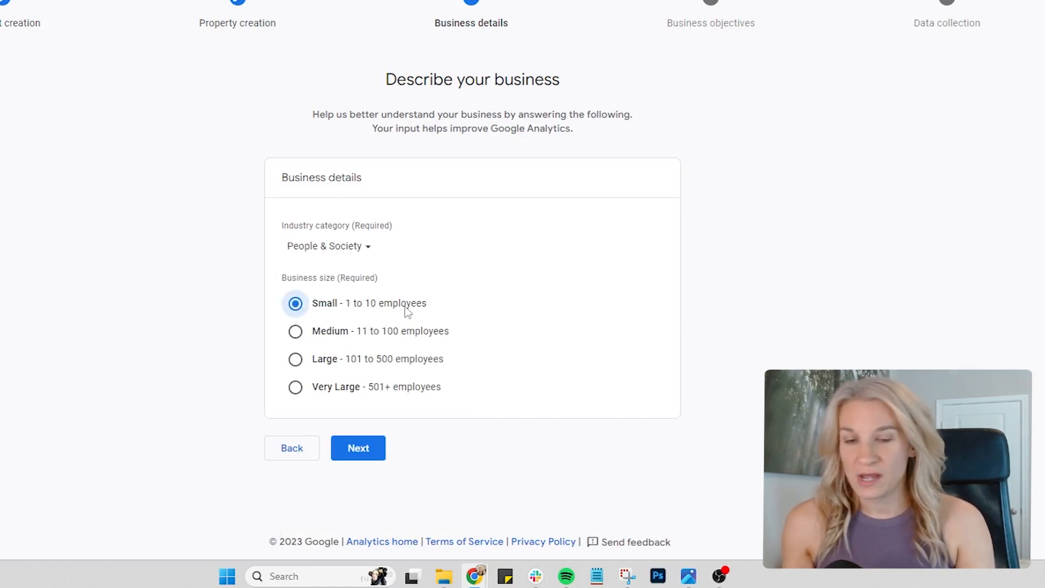
click(363, 448)
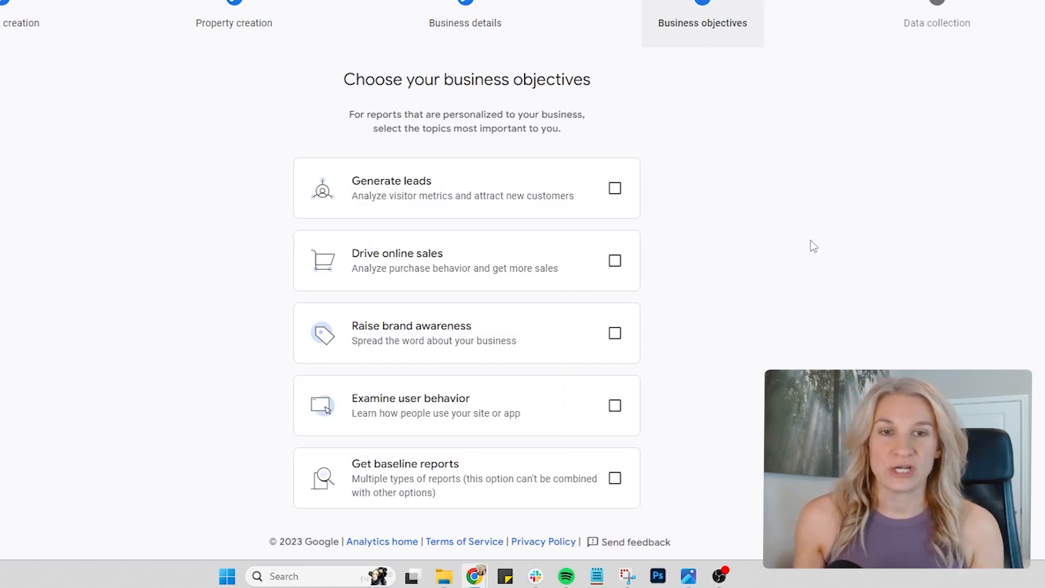
Choose Generate leads and Examine user behavior as the business objectives and submit the account for creation
scroll(704, 257, down, 1)
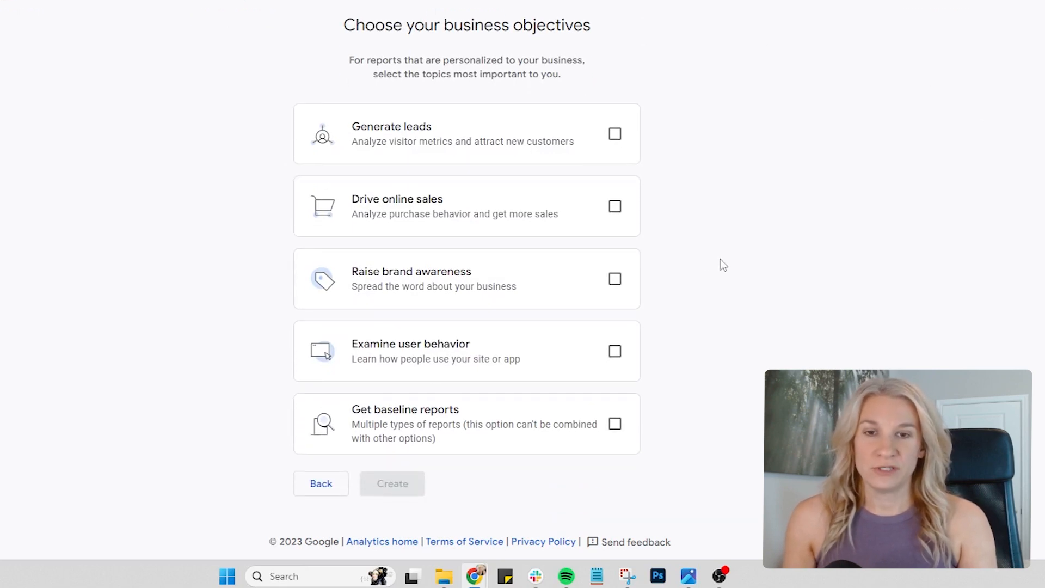
click(623, 147)
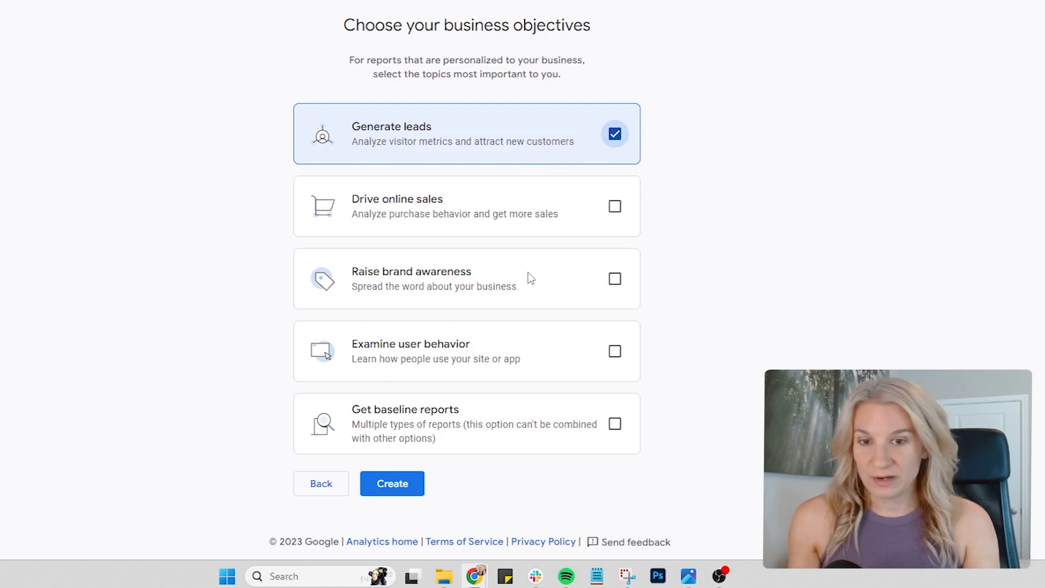
click(614, 355)
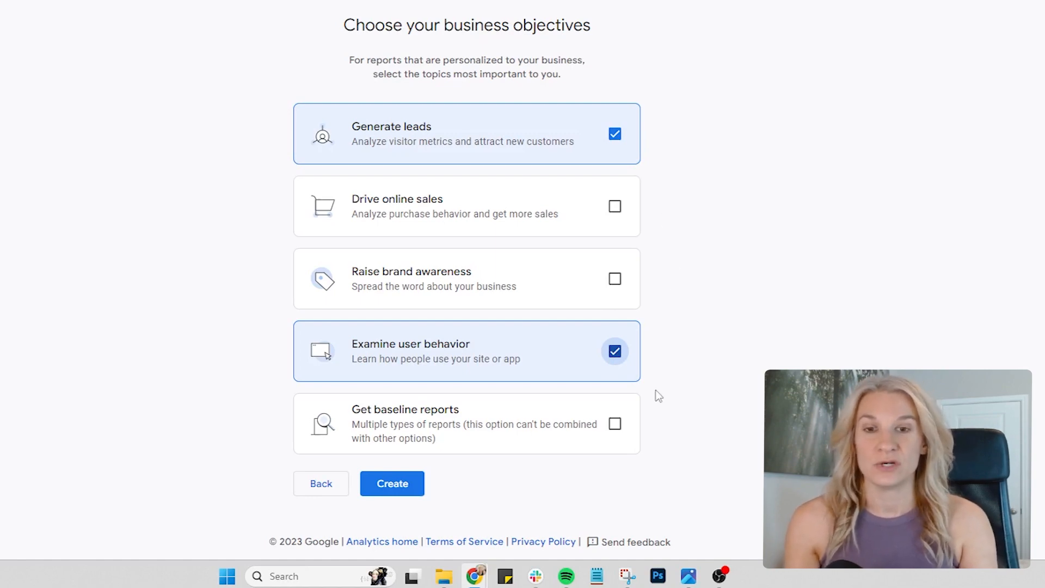
click(402, 493)
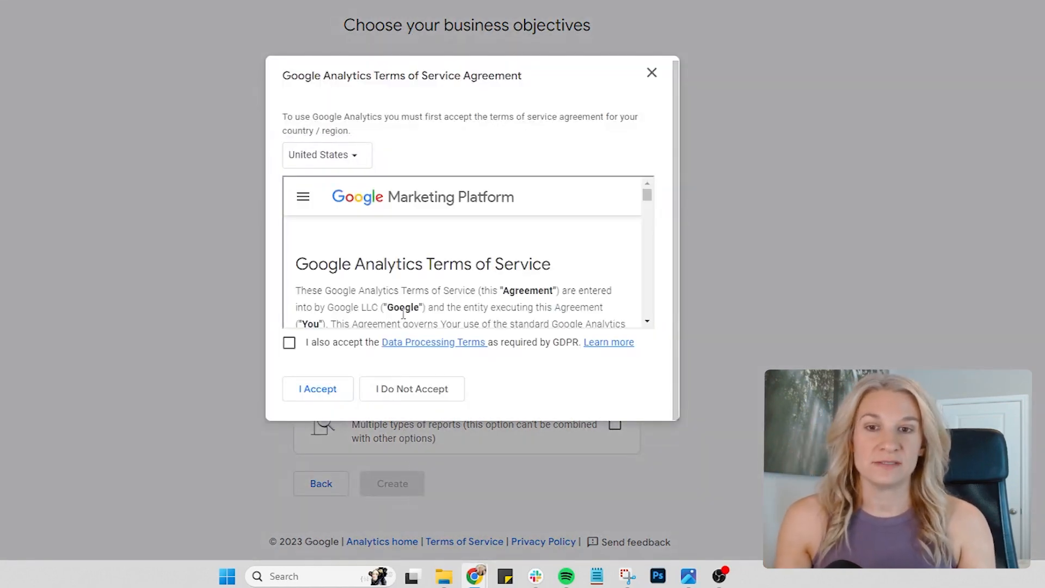
Accept the Google Analytics Terms of Service for the United States together with the GDPR Data Processing Terms
scroll(426, 284, down, 10)
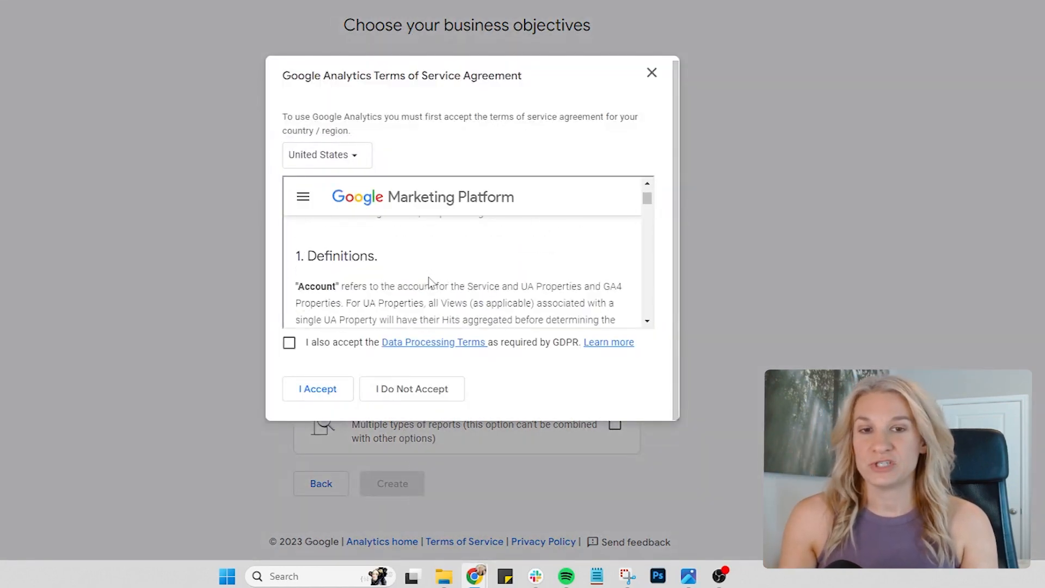
click(284, 344)
click(314, 394)
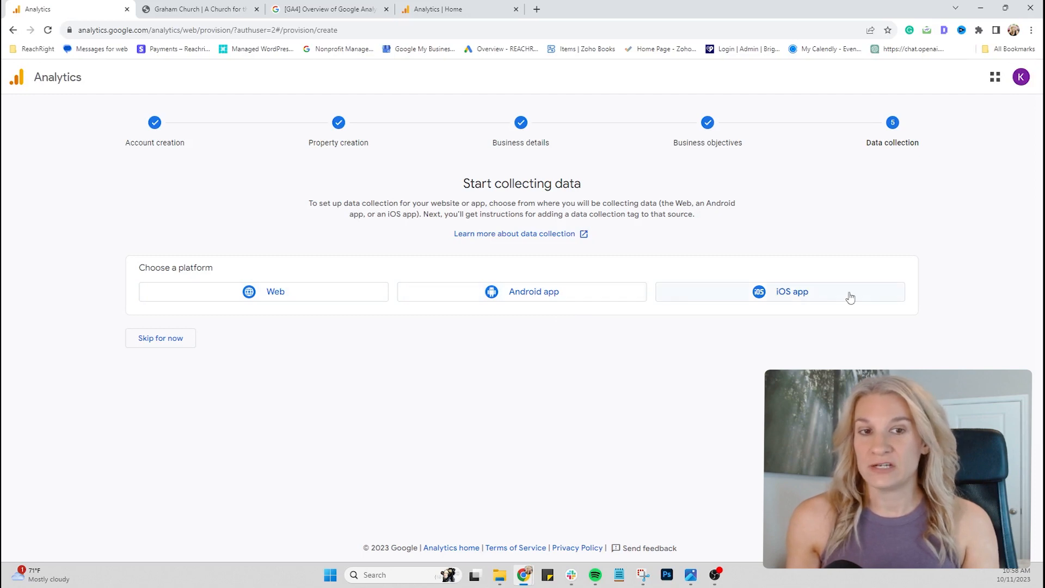
Start a Web data stream and copy the Graham Church site's address from its open browser page
click(327, 298)
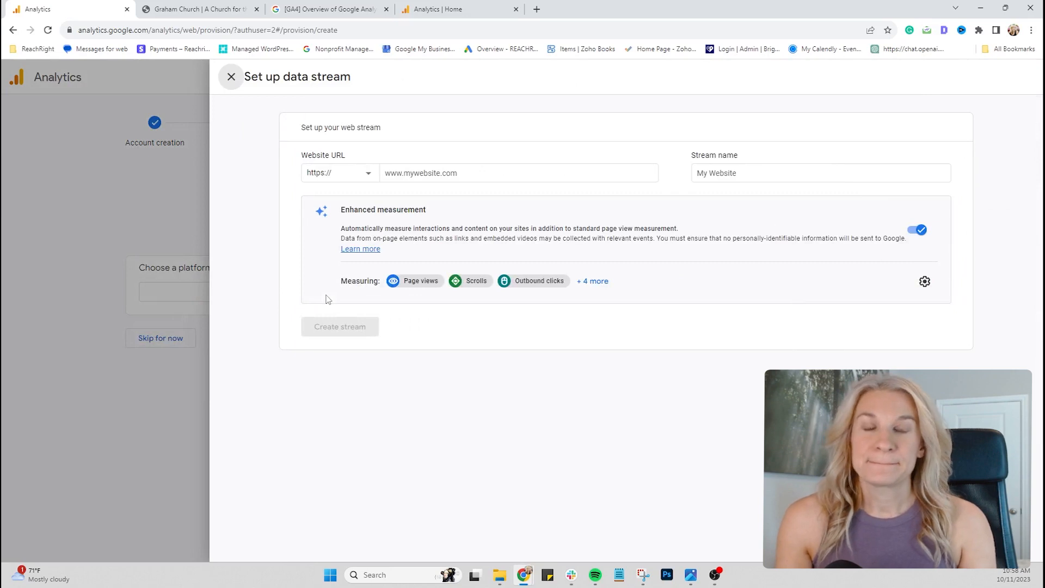
click(427, 172)
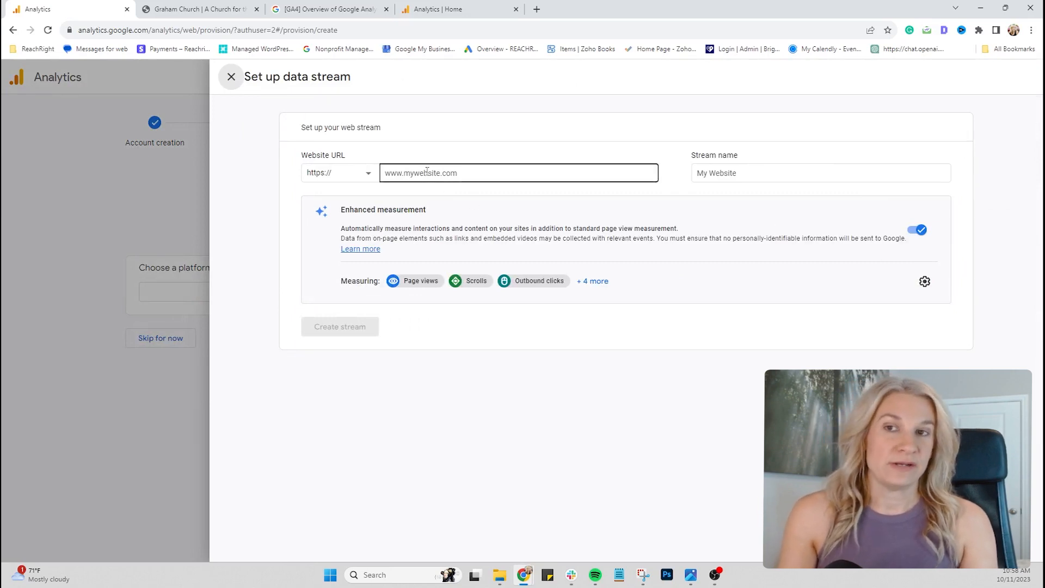
click(217, 9)
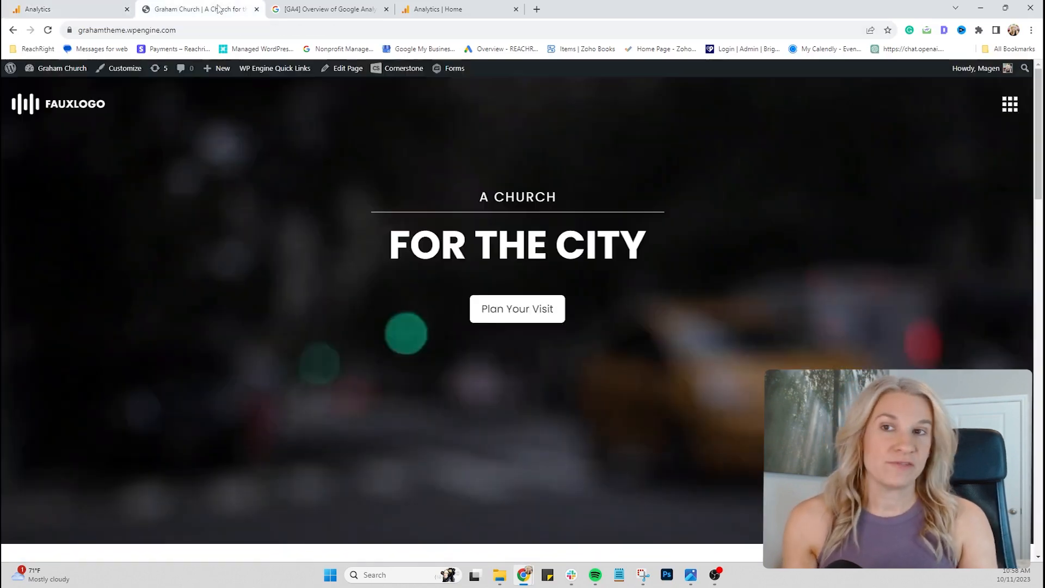
click(193, 32)
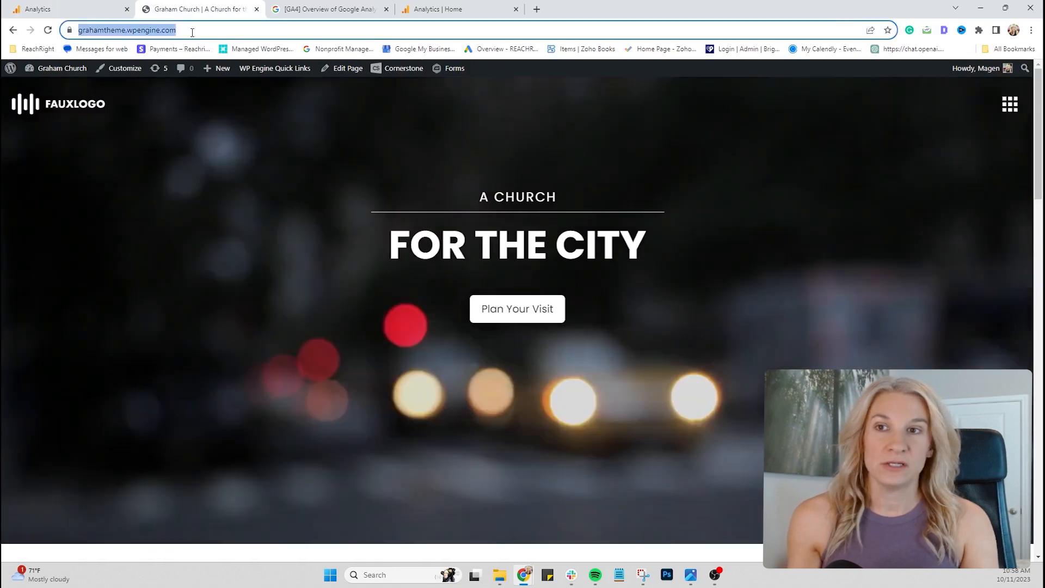
right_click(192, 33)
click(222, 103)
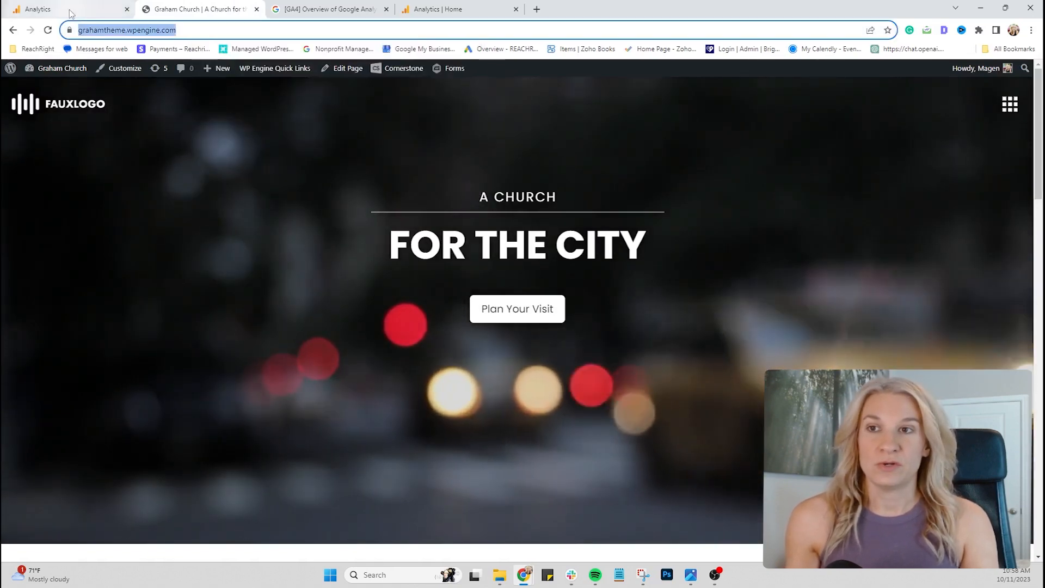
click(70, 11)
click(419, 168)
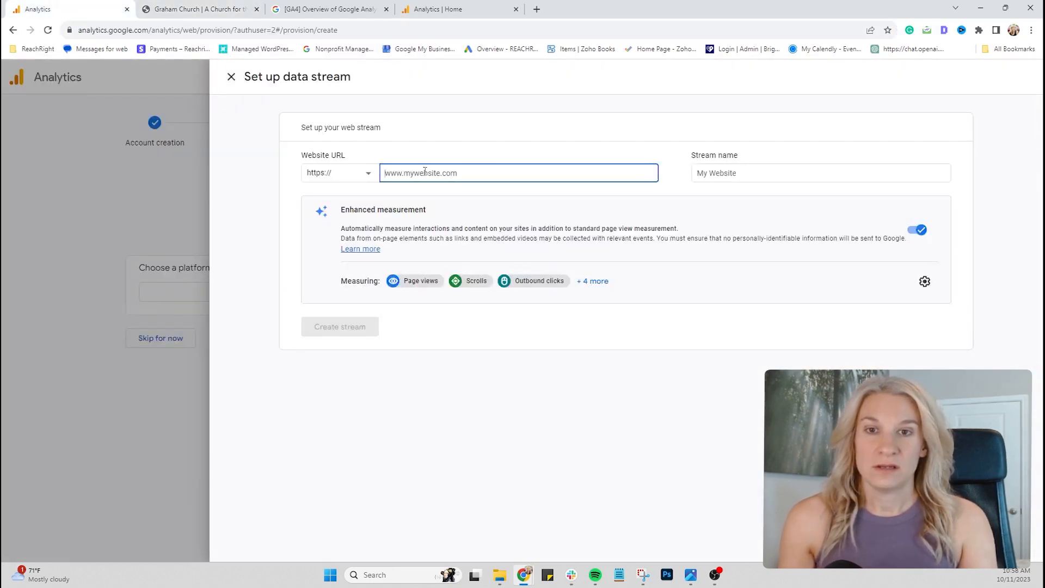
right_click(428, 173)
click(439, 253)
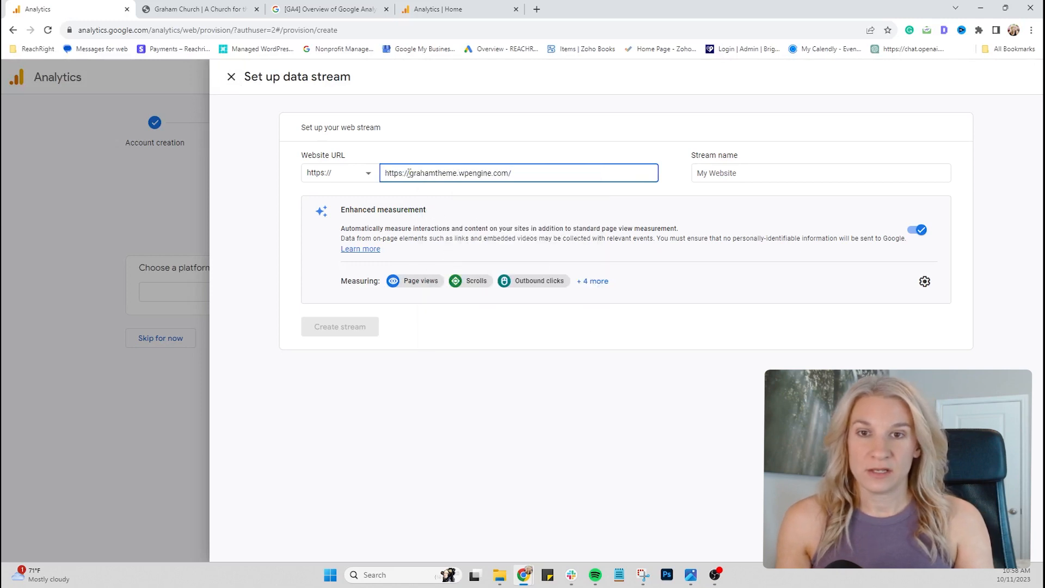
drag(409, 174, 385, 174)
key(BackSpace)
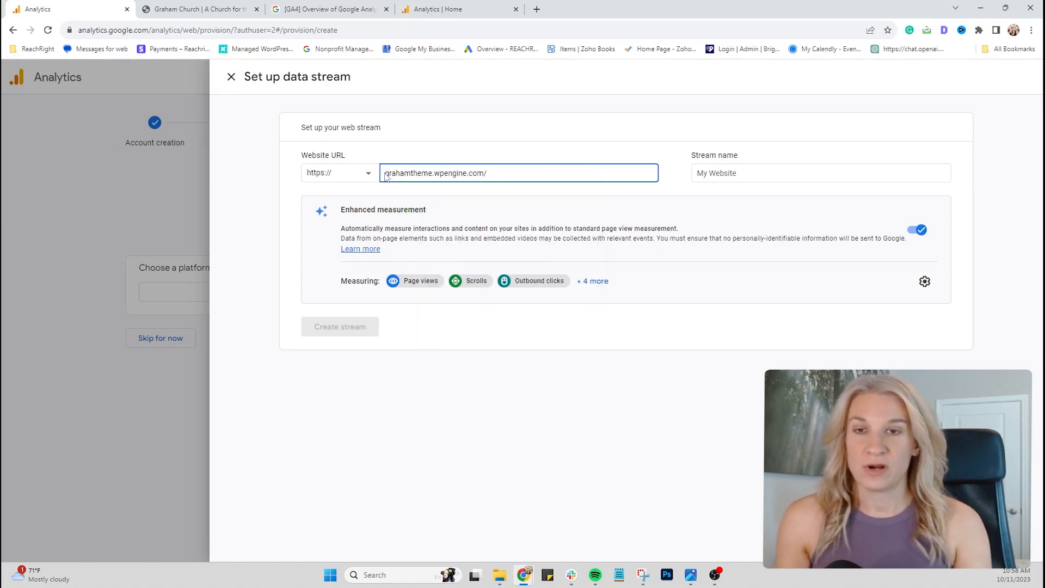
Name the web stream My Website and open its enhanced measurement settings
click(733, 174)
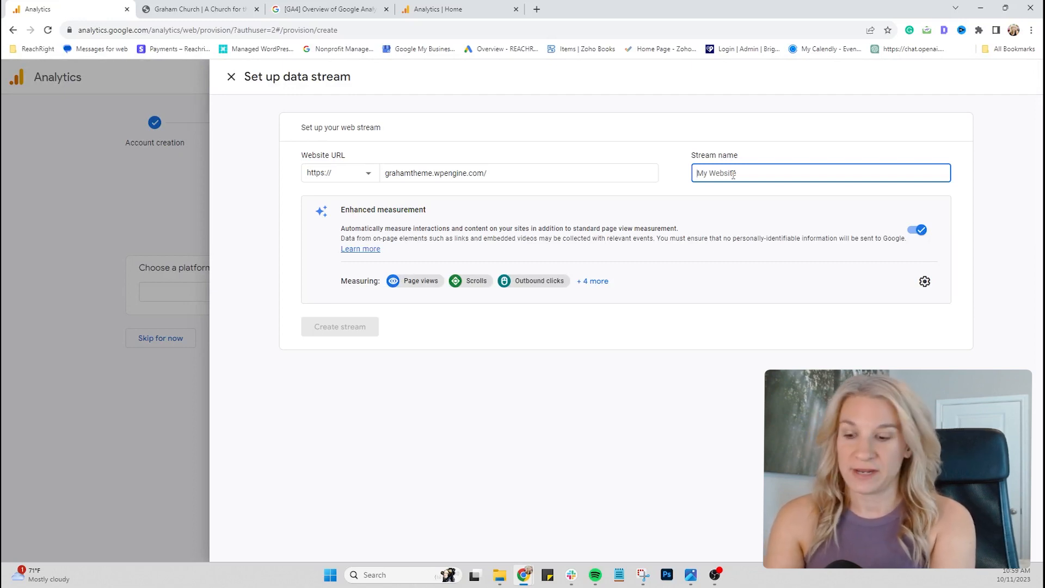
text(My Websit)
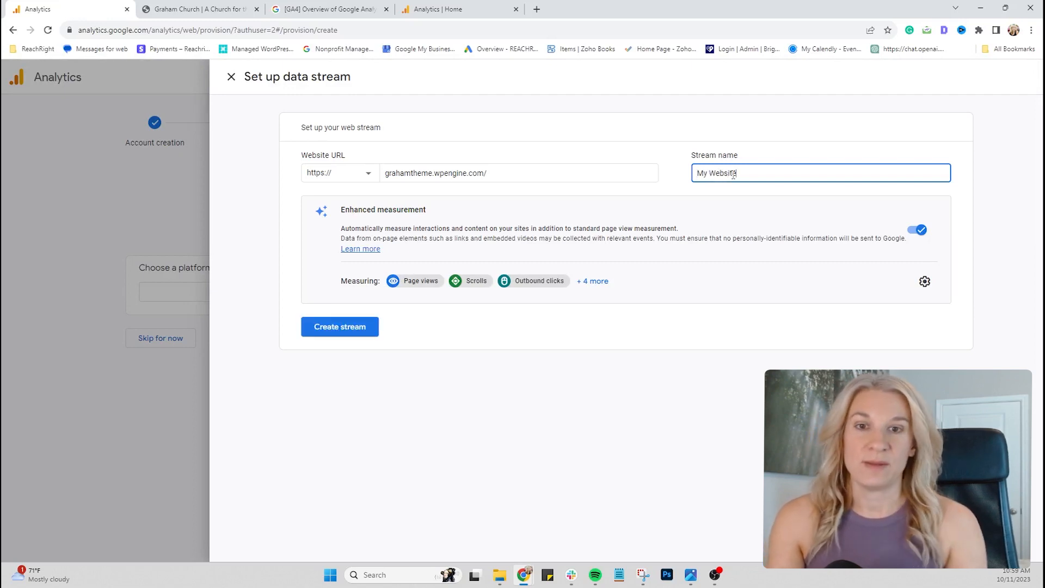
text(e)
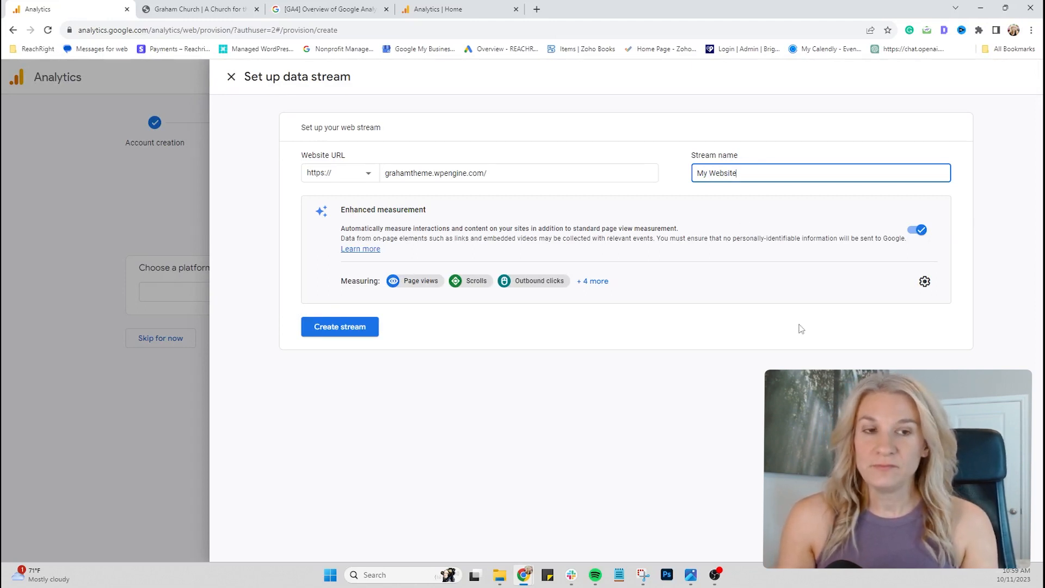
click(924, 282)
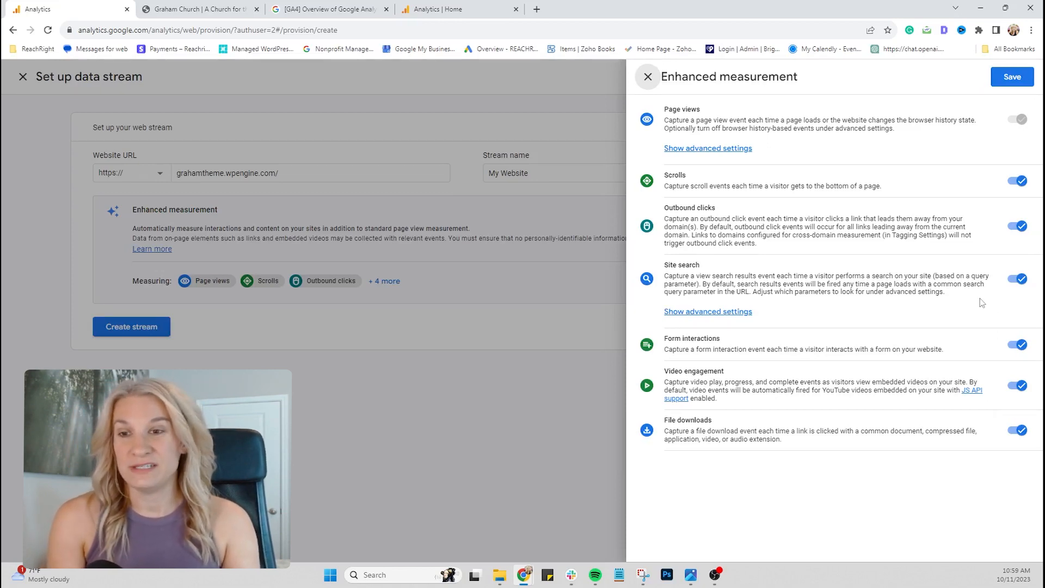
Close the enhanced measurement settings, create the web stream, and review its website-builder and manual installation instructions
click(648, 77)
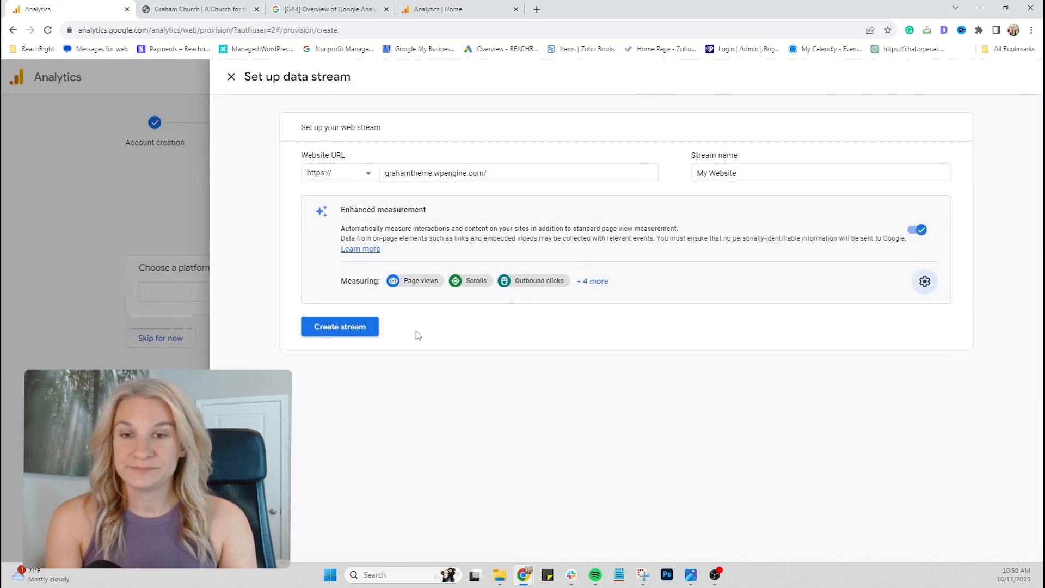
click(353, 331)
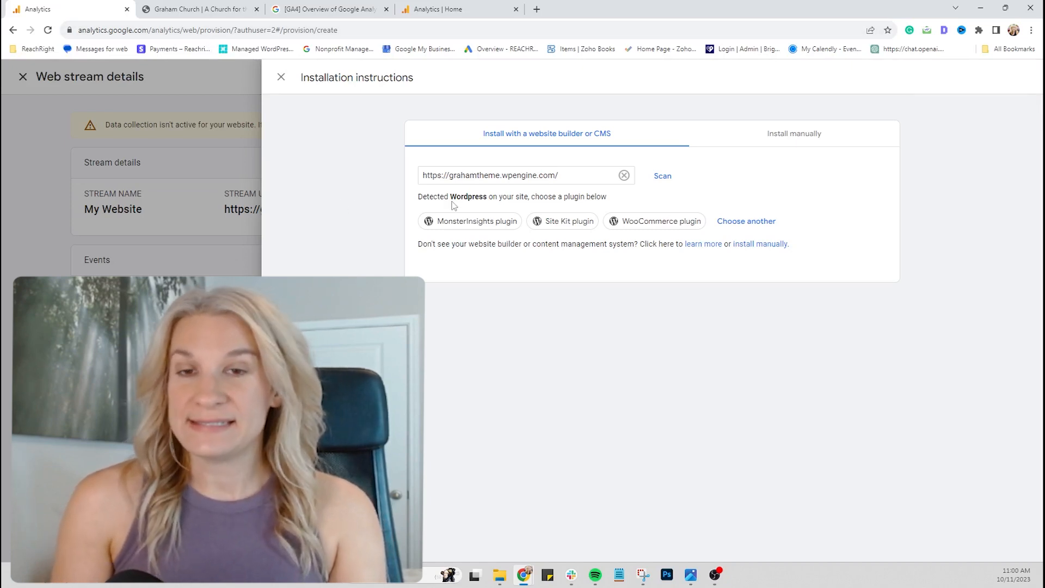
drag(418, 196, 527, 203)
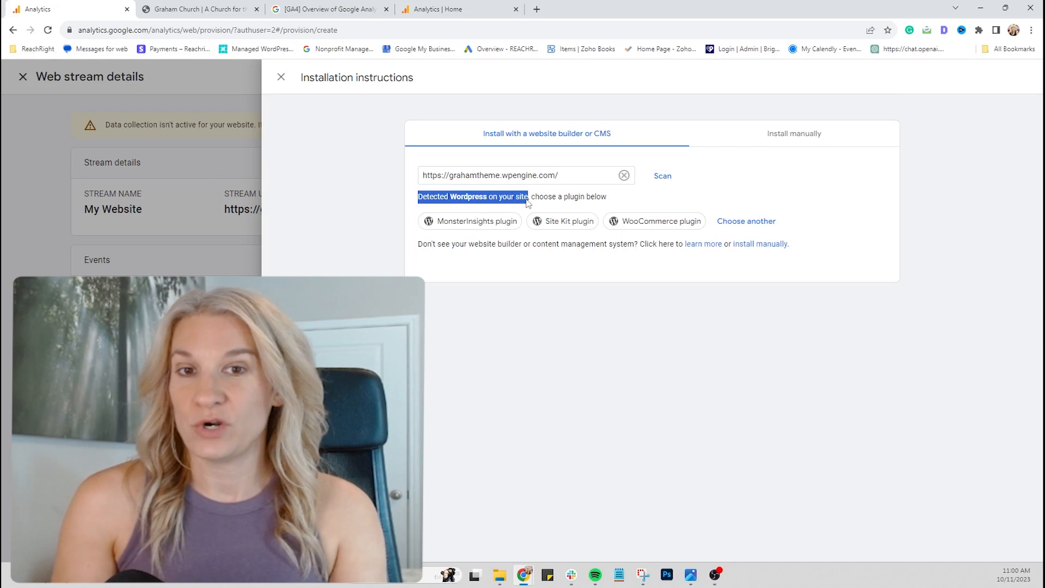
click(638, 199)
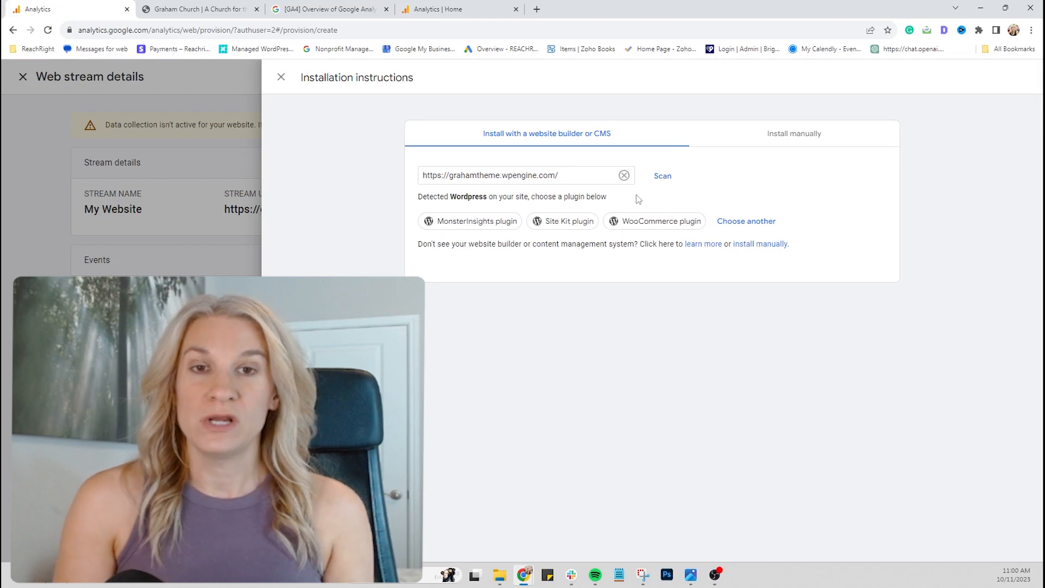
click(790, 140)
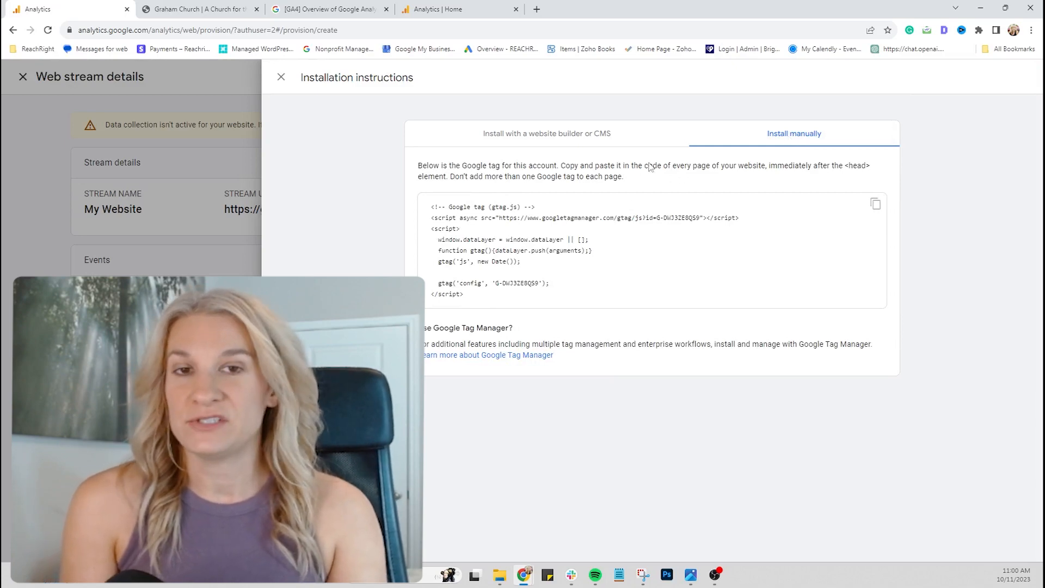
click(601, 142)
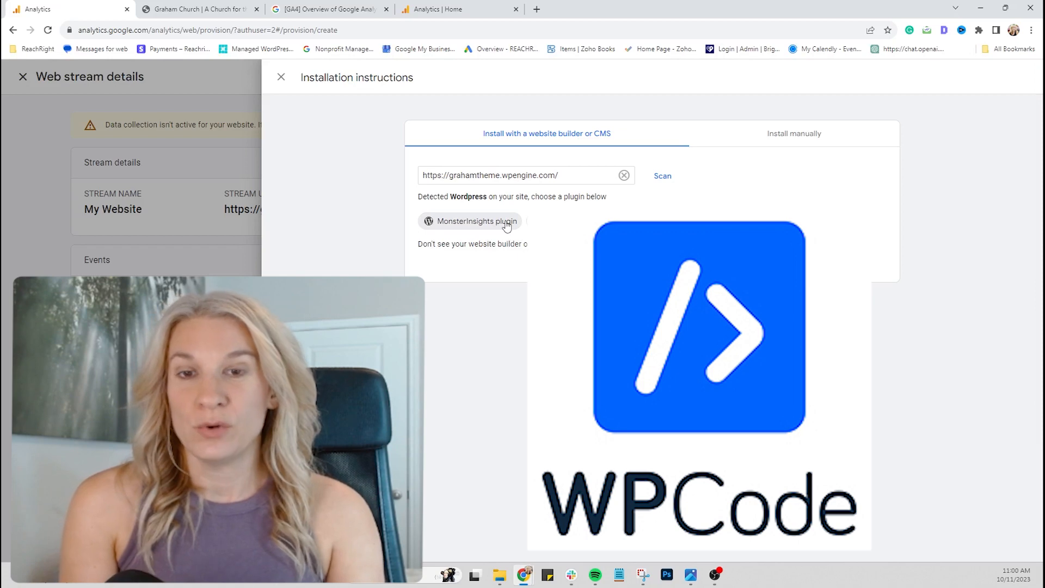
Switch to the Graham Church site, enter its WordPress dashboard, and open the page for adding new plugins
click(235, 11)
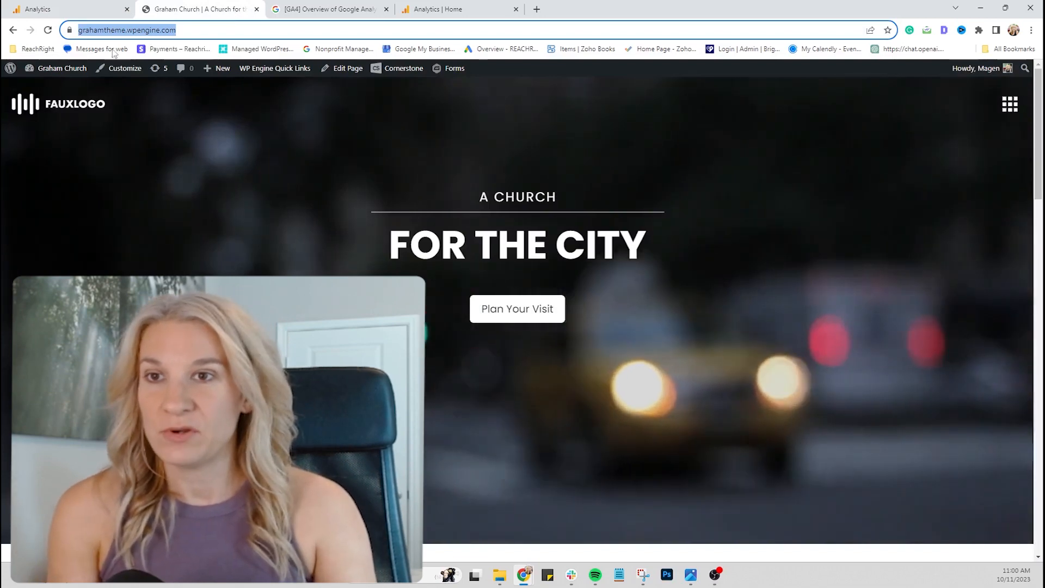
mouse_move(68, 70)
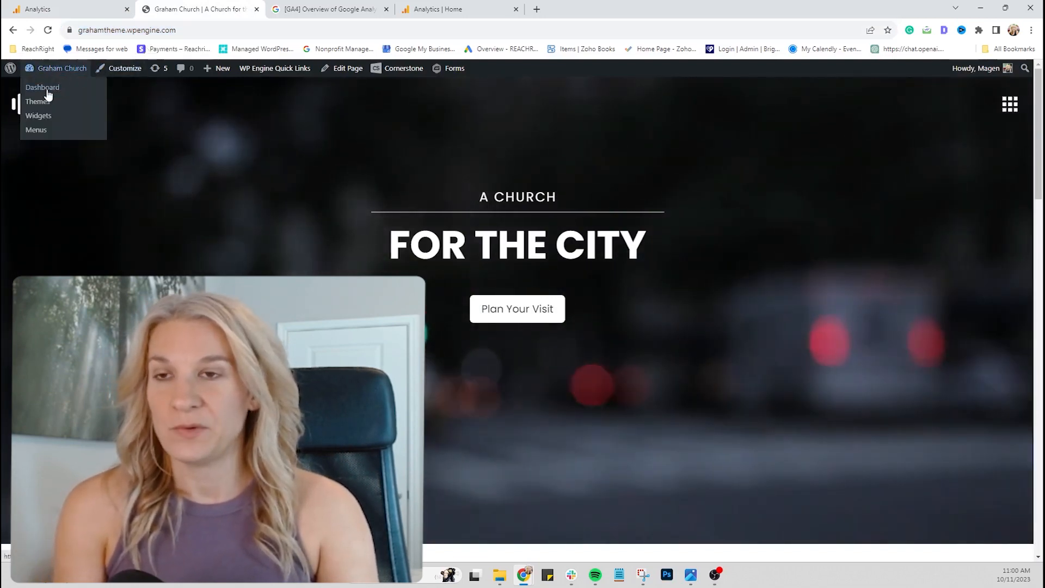
click(47, 92)
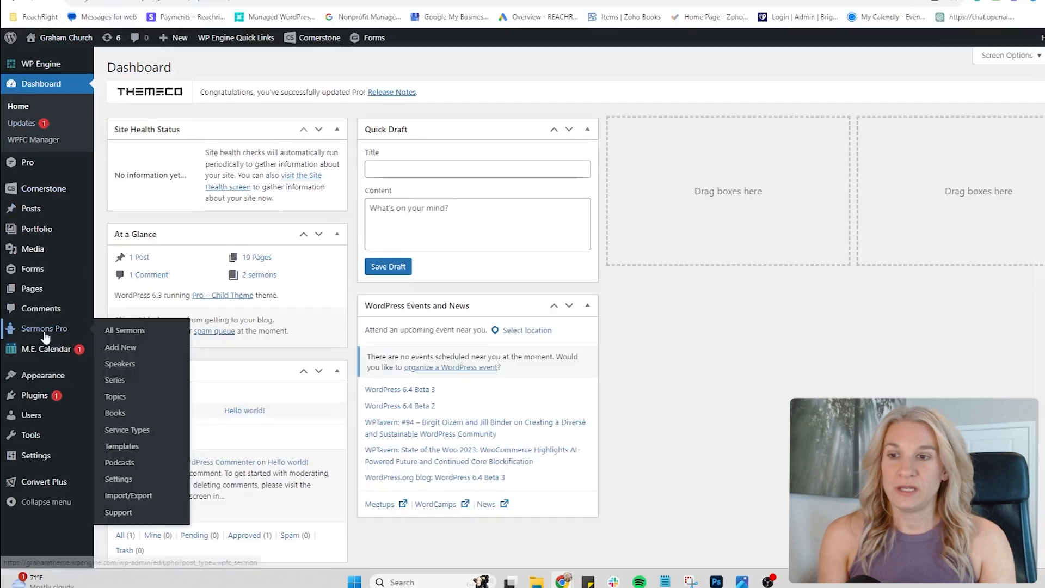
mouse_move(40, 403)
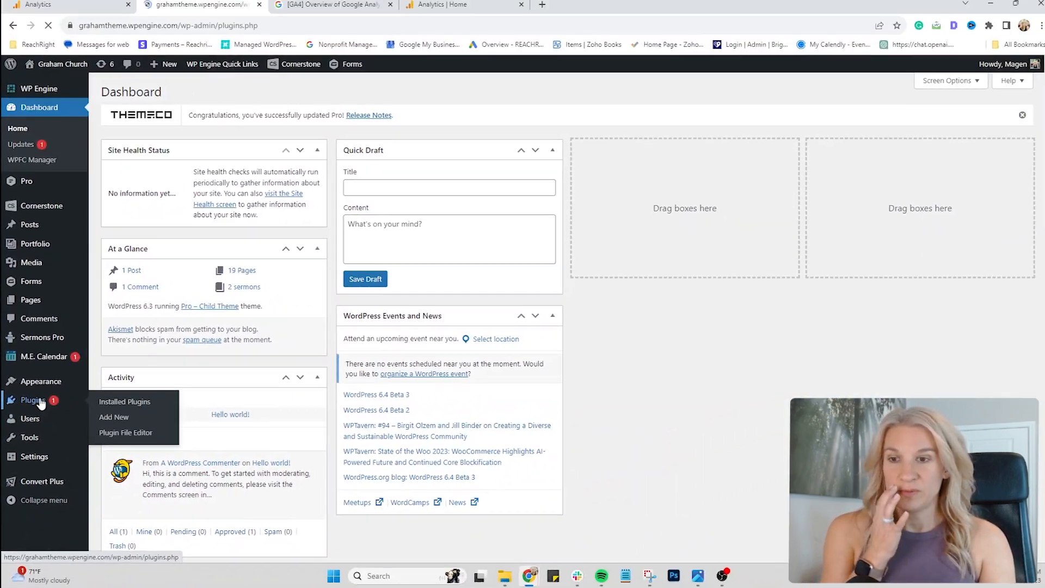
click(65, 354)
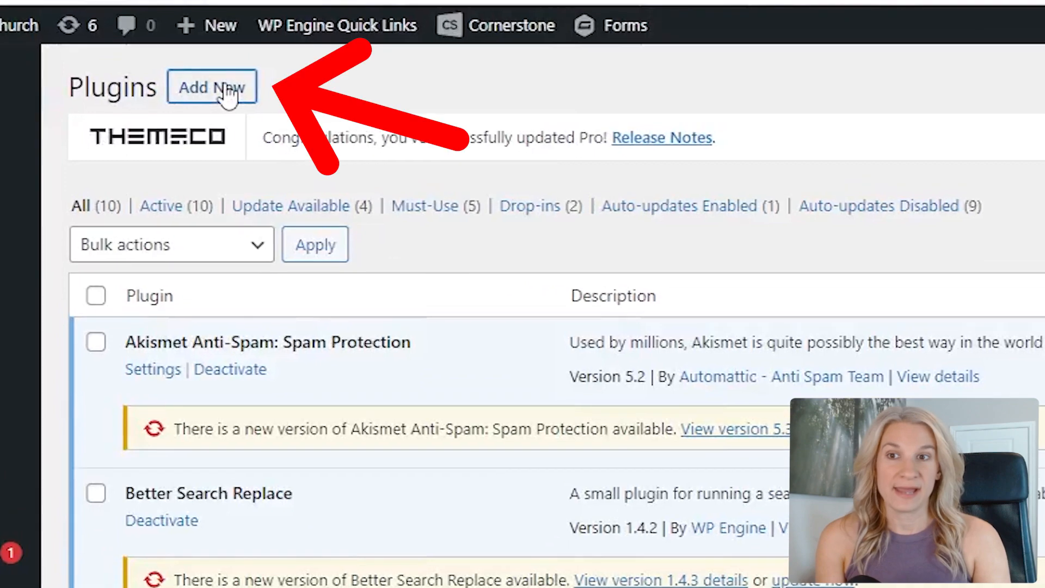
click(227, 90)
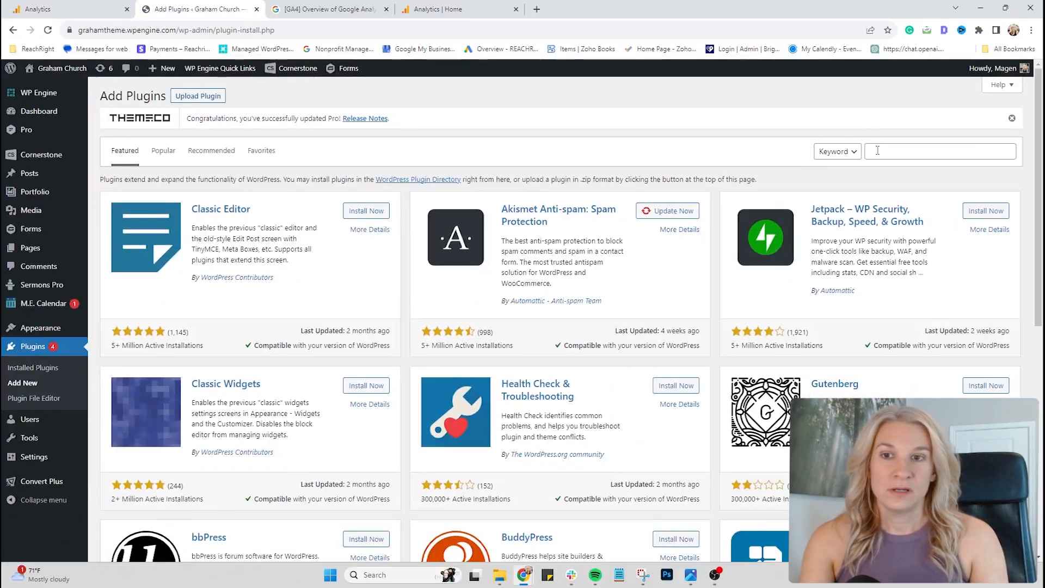
Search the plugin directory for "wp code" and install and activate WPCode – Insert Headers and Footers
click(878, 151)
text(wp)
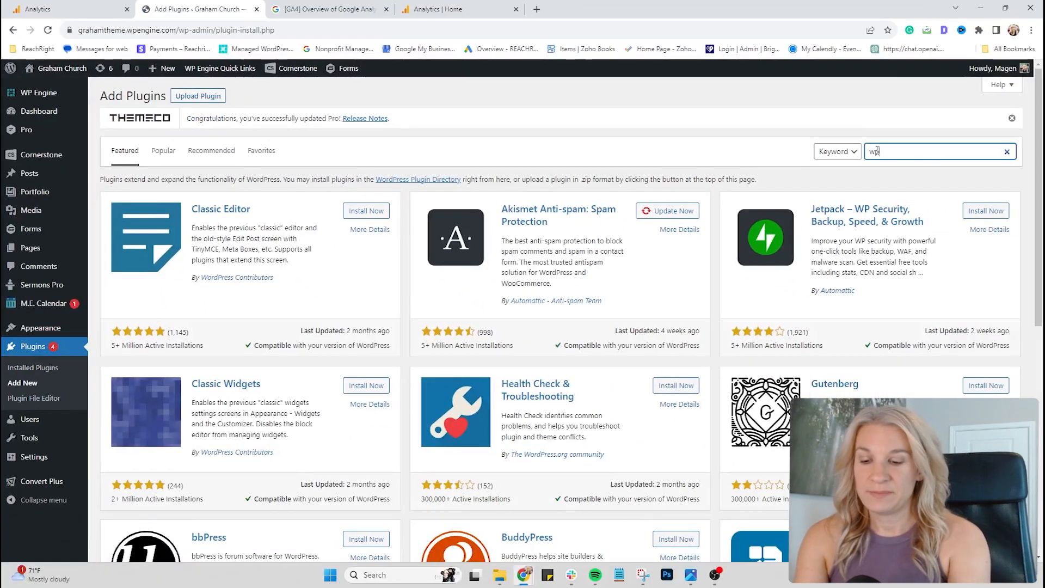
text( cdoe)
key(BackSpace)
key(BackSpace)
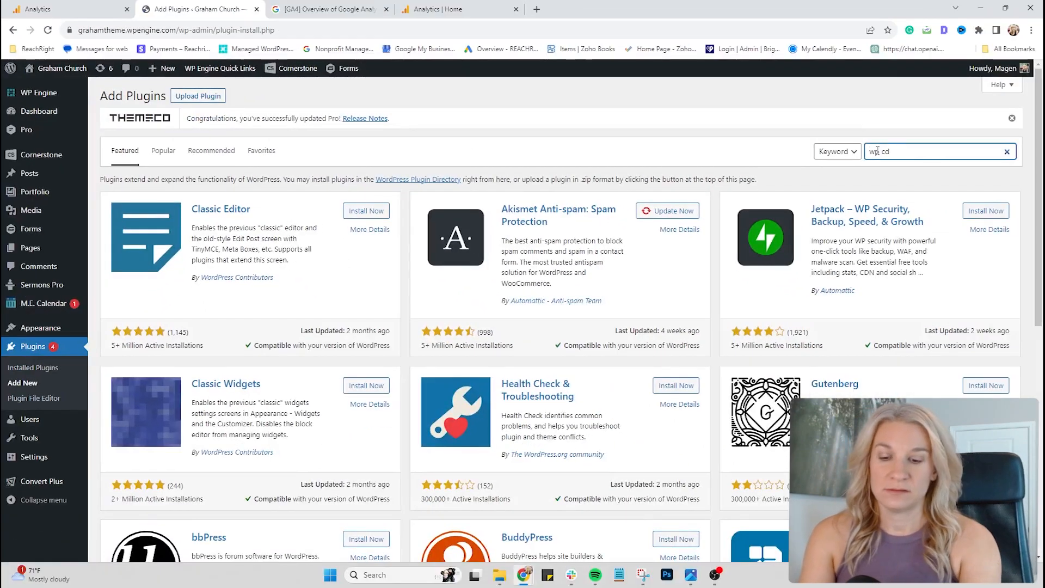
text(ode)
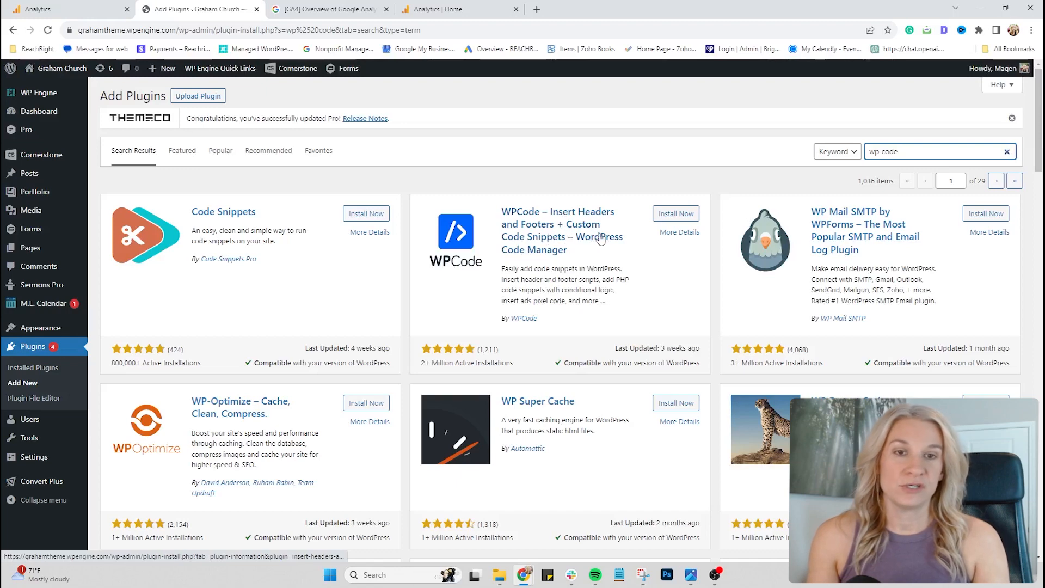
click(665, 217)
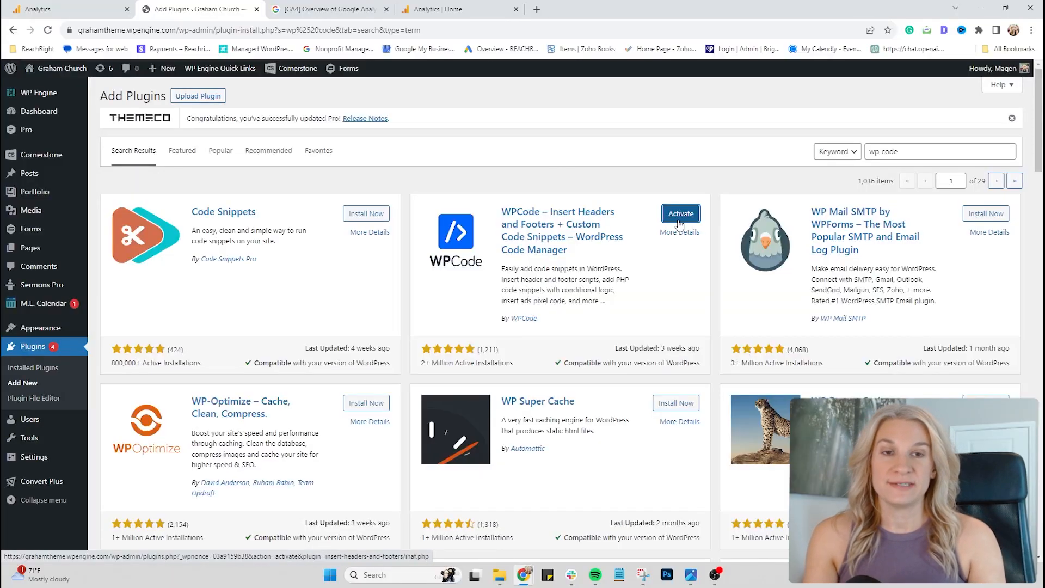
click(679, 224)
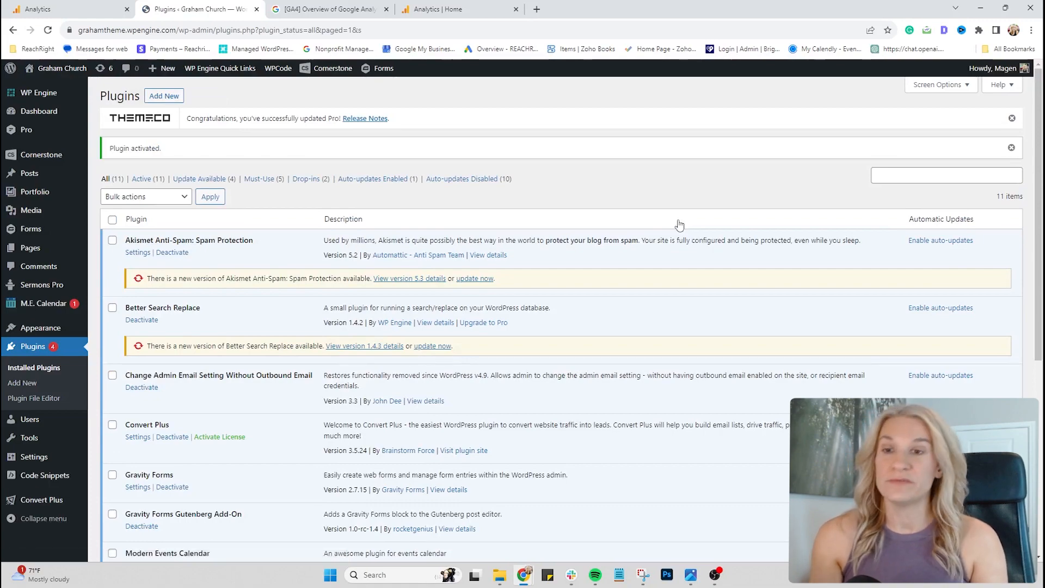
Find WPCode Lite among the installed plugins and open its global Header & Footer settings
scroll(602, 412, down, 6)
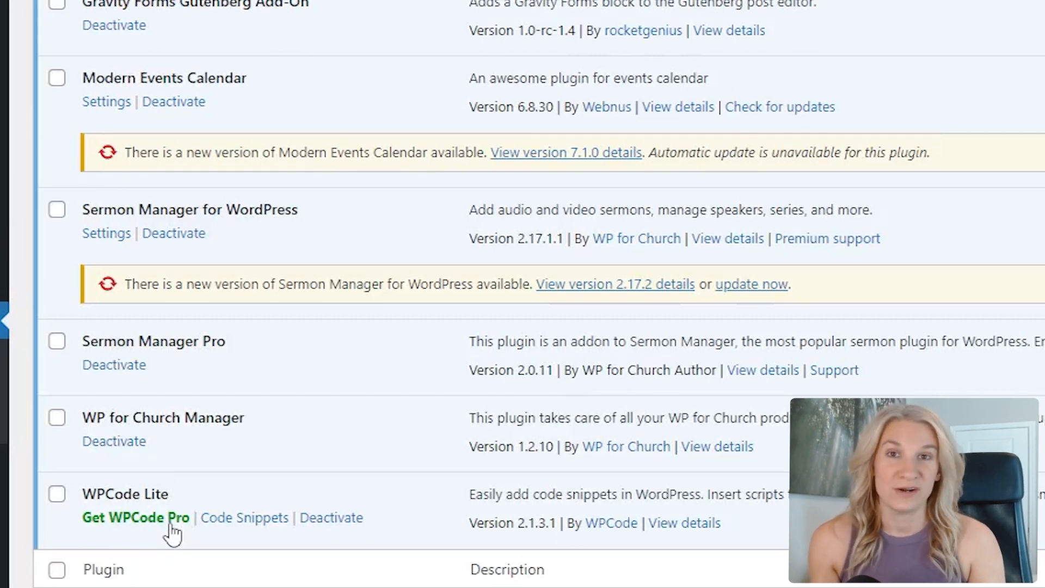
click(246, 520)
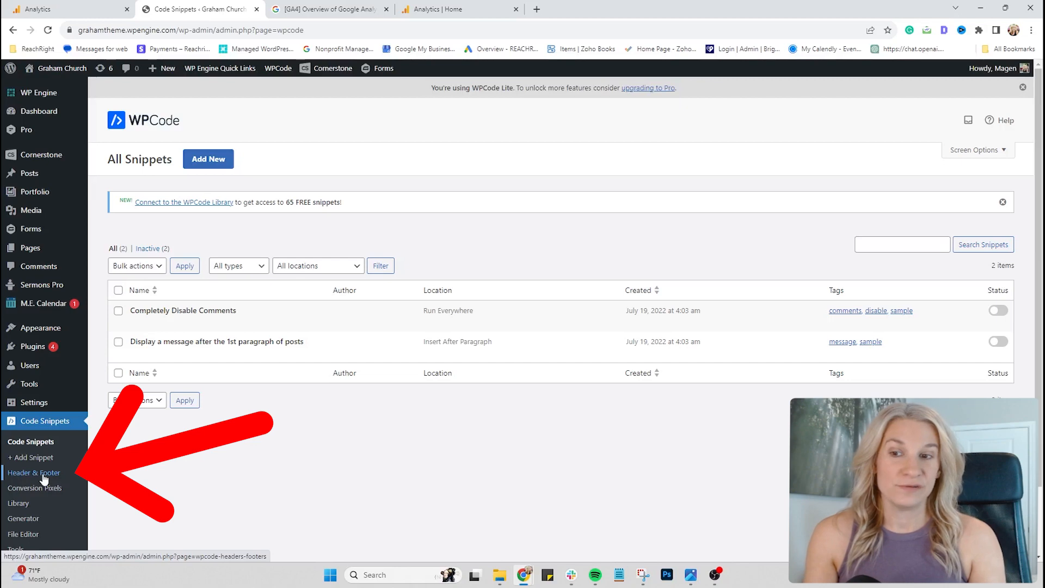
click(45, 473)
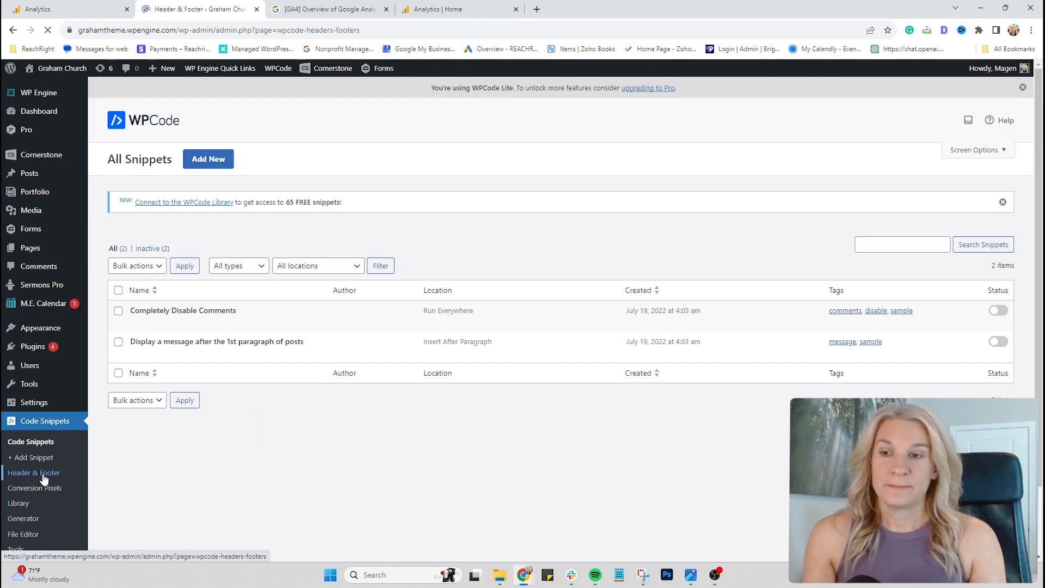
scroll(217, 426, down, 1)
scroll(217, 426, down, 1)
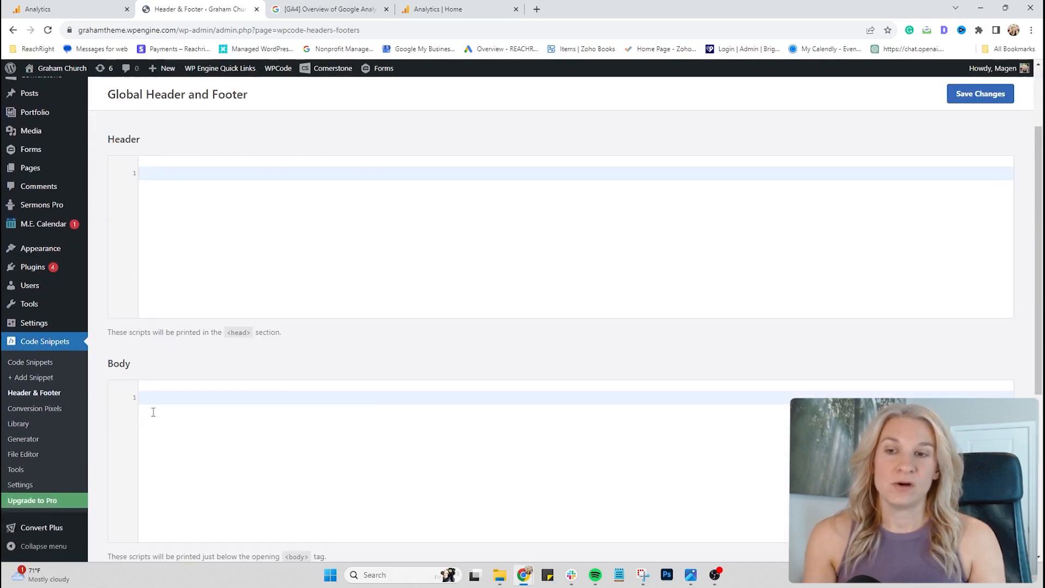
scroll(112, 393, up, 3)
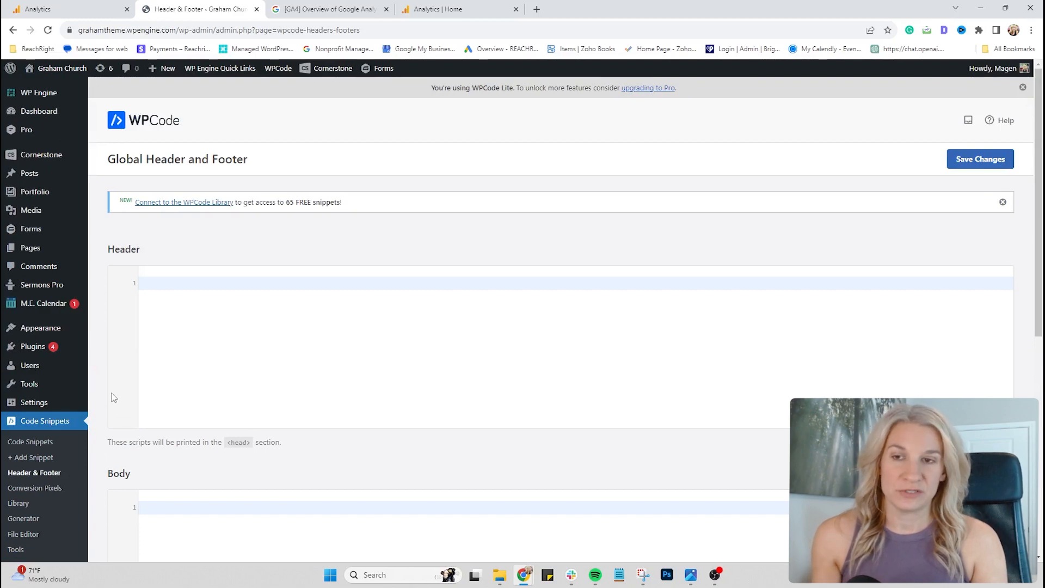
Return to Google Analytics and copy the full Google tag code from the manual installation instructions
click(80, 11)
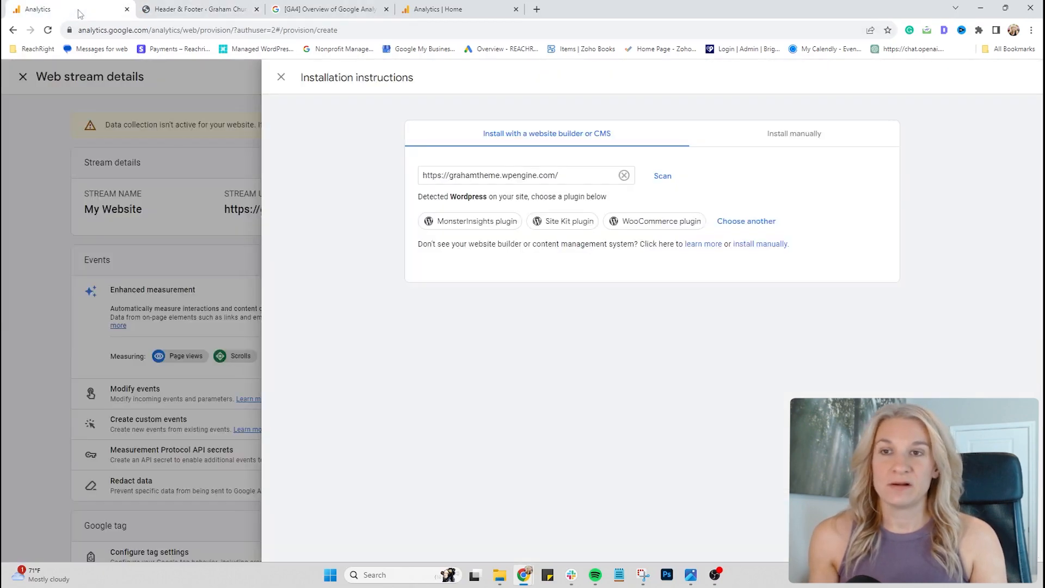
click(810, 138)
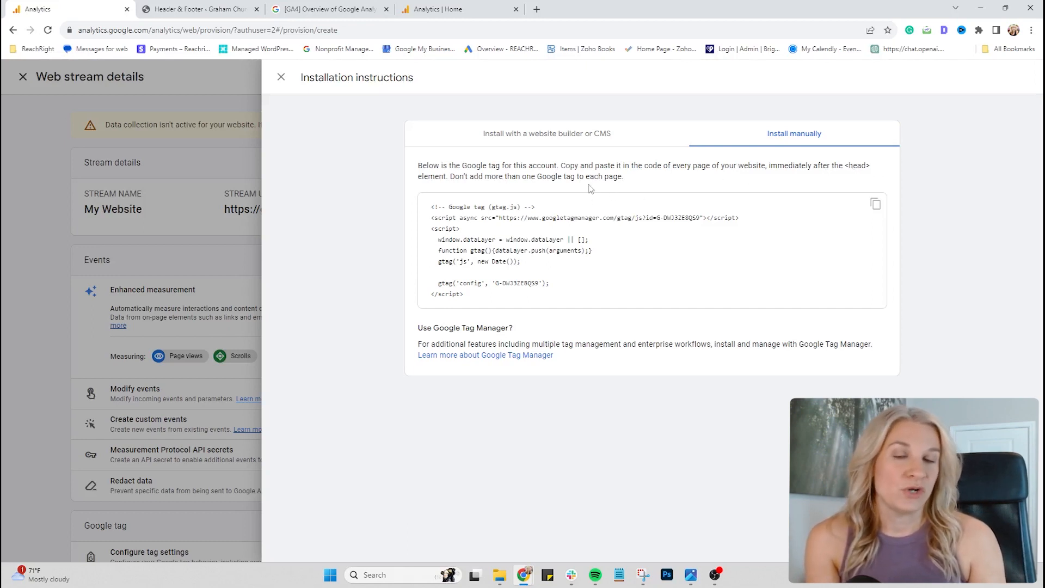
click(876, 204)
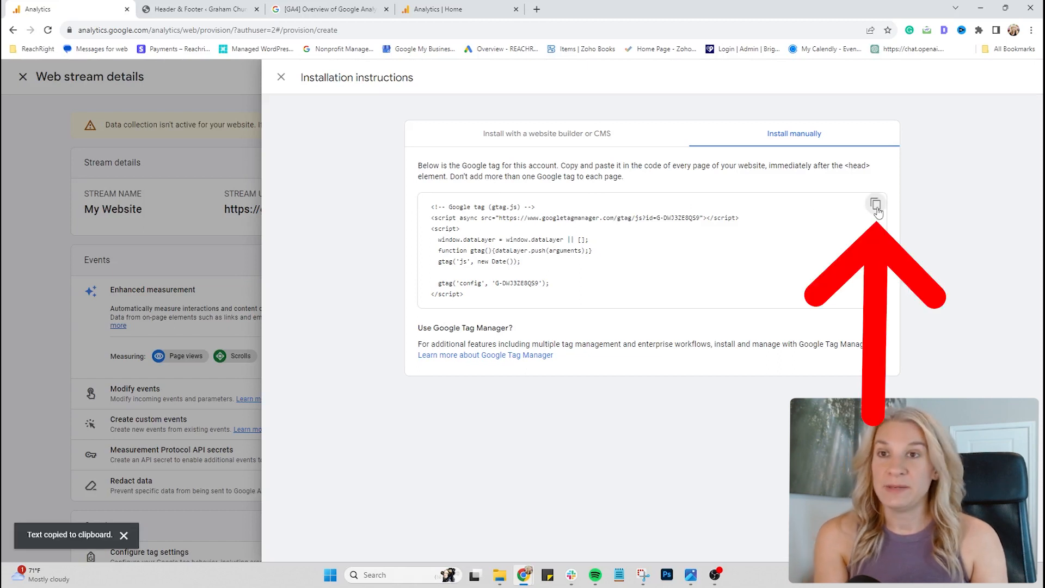
Paste the Google tag into the Header code area of WPCode on the WordPress site and save the changes
click(175, 9)
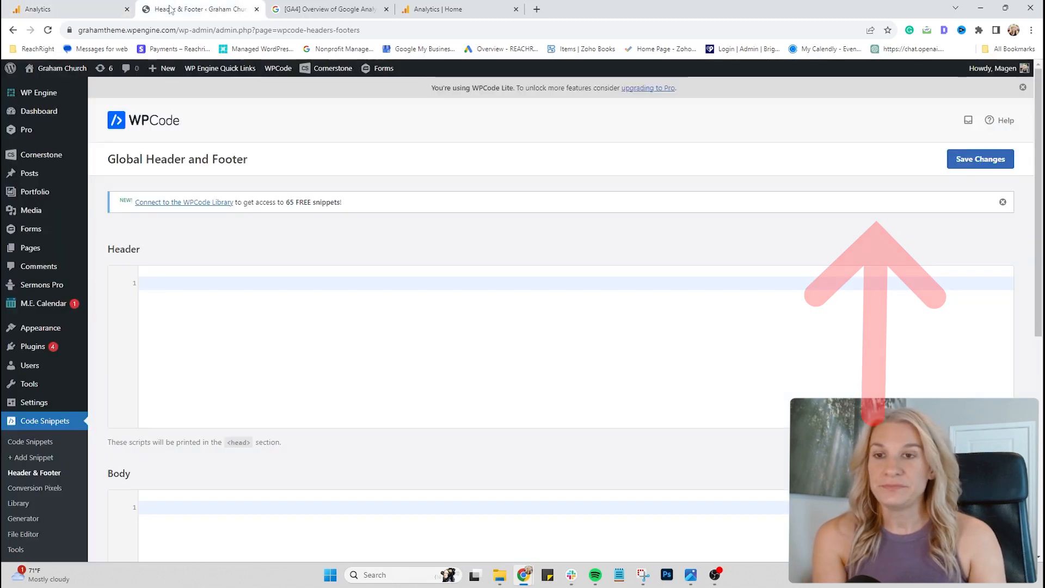
right_click(162, 285)
click(185, 367)
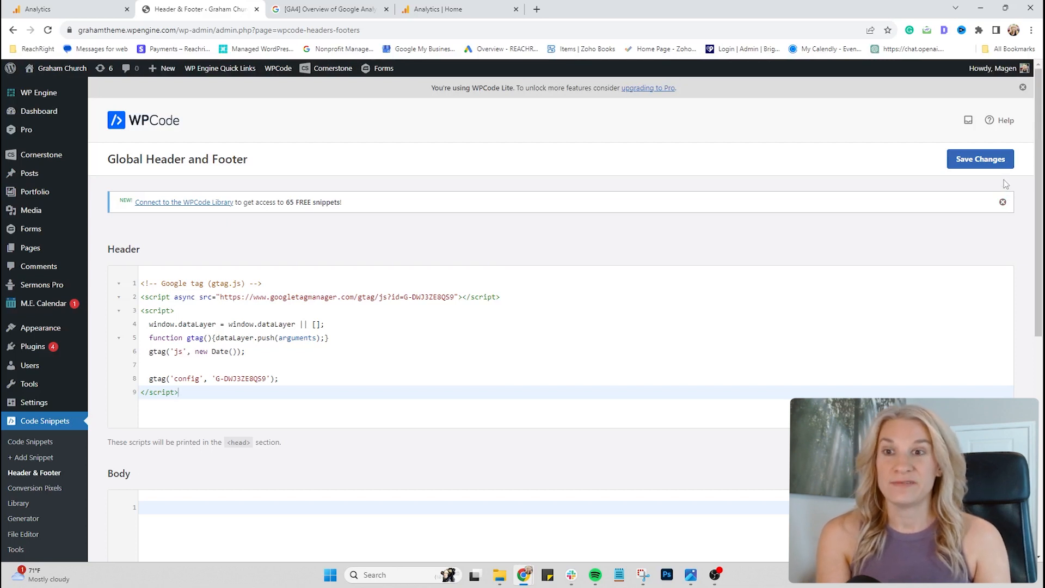
click(983, 159)
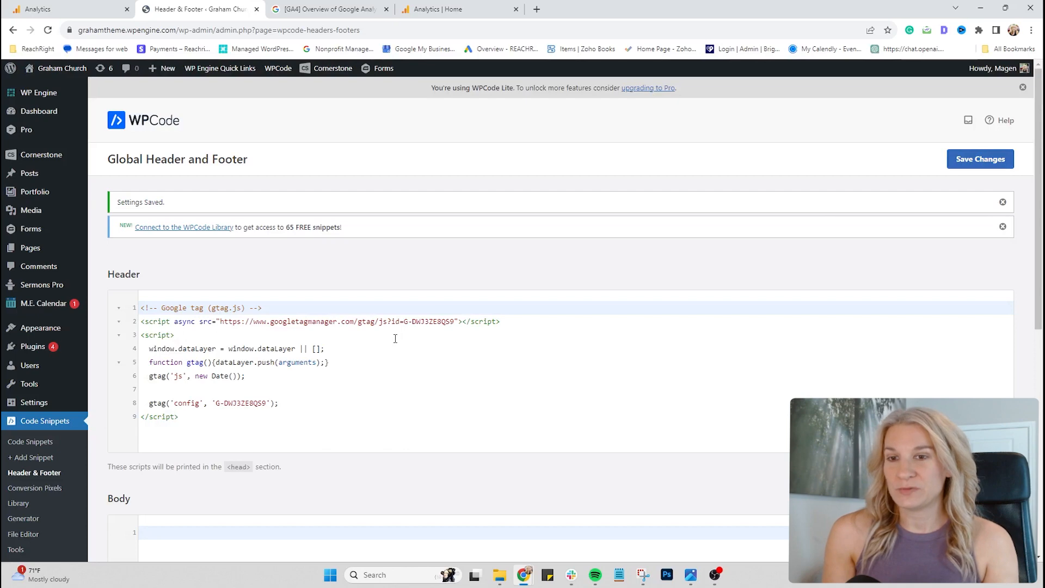
Back in Google Analytics, close the installation instructions and stream details, finish the data collection setup, and continue to Home
click(84, 5)
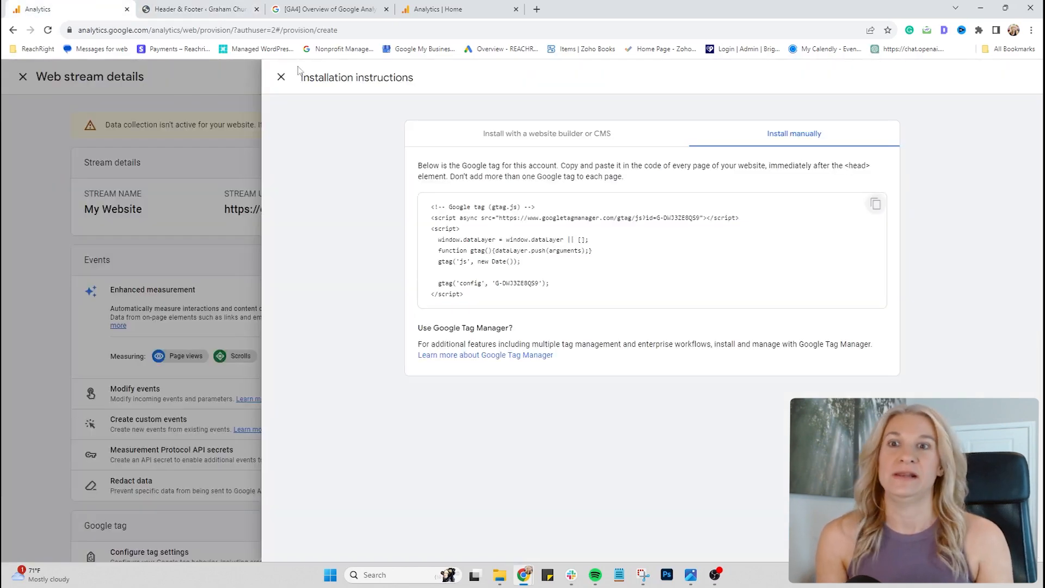
click(280, 77)
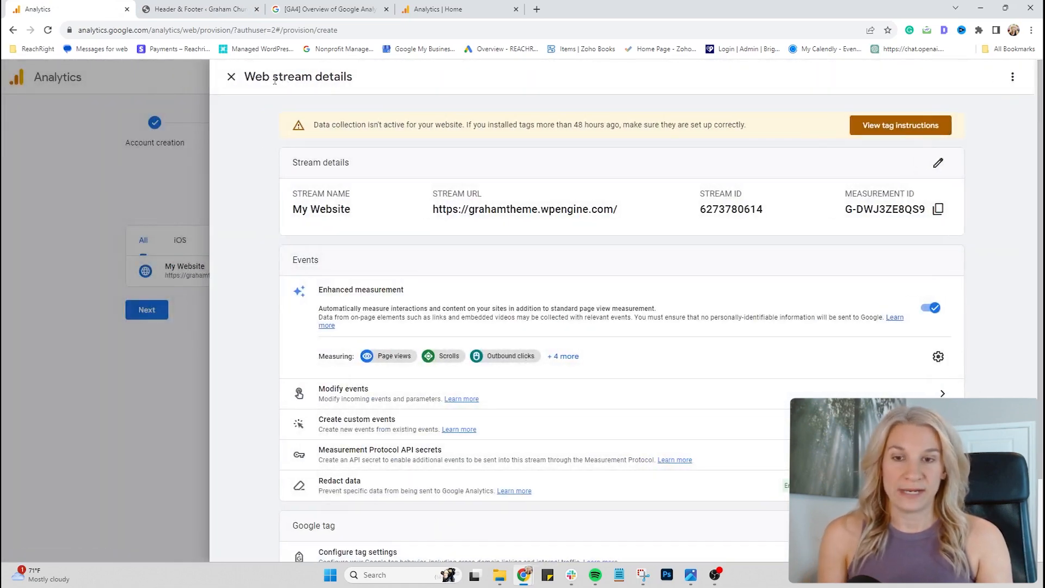
click(227, 80)
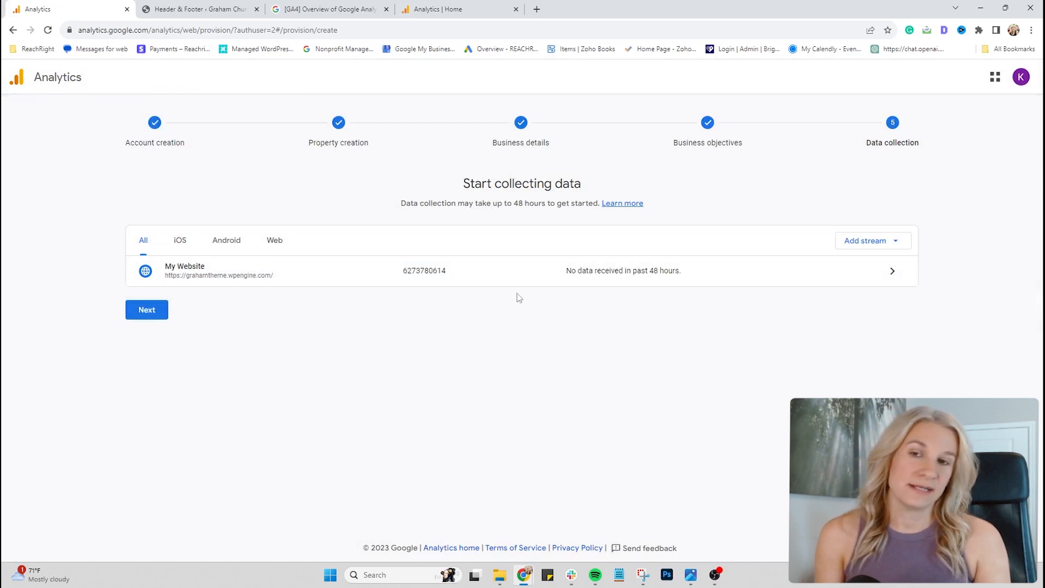
click(143, 310)
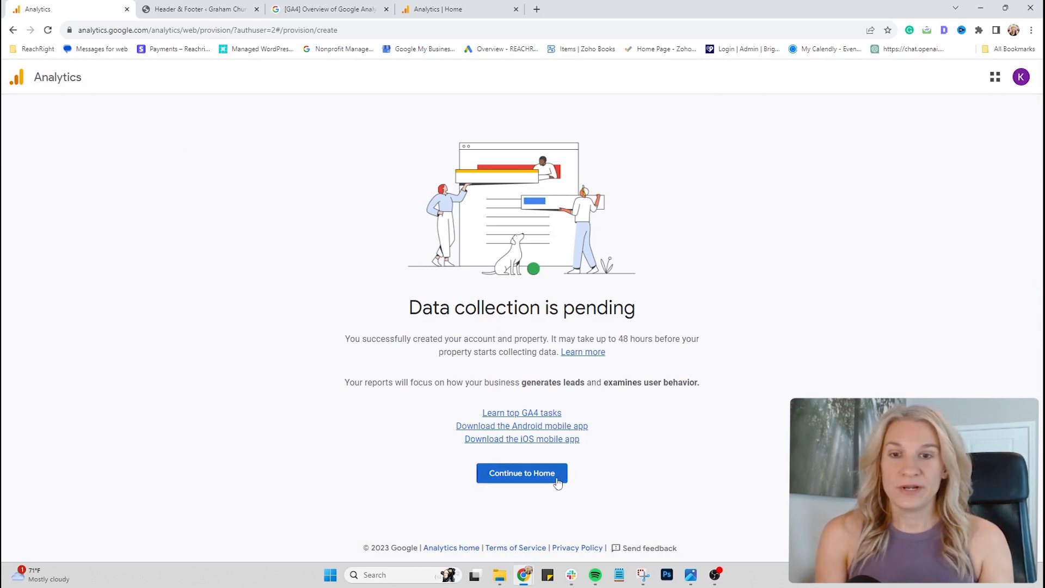
click(532, 482)
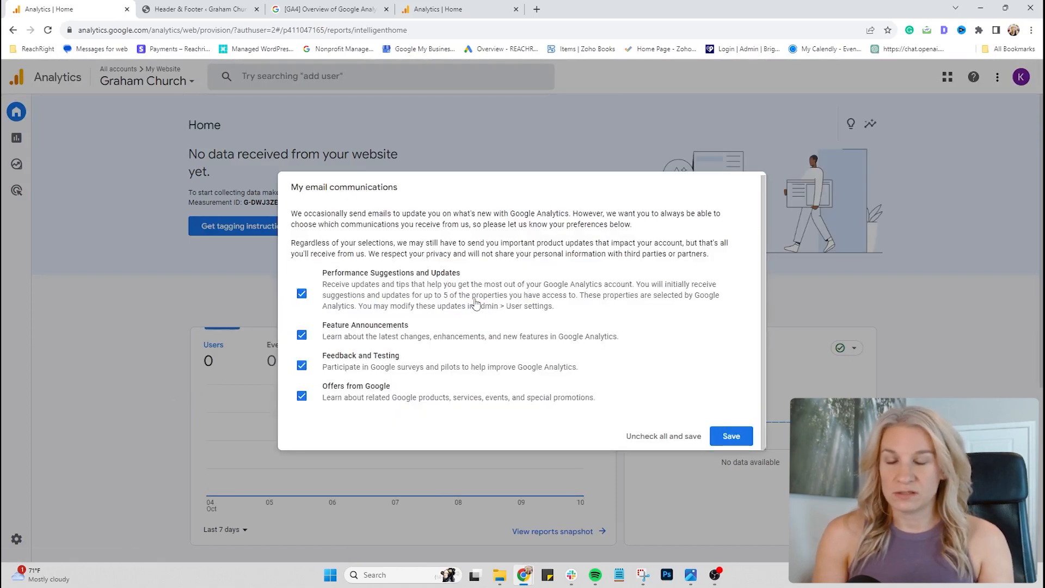
Opt out of performance suggestions, feature announcements, feedback and testing, and Google offers in the email communications, and save the preferences
click(301, 293)
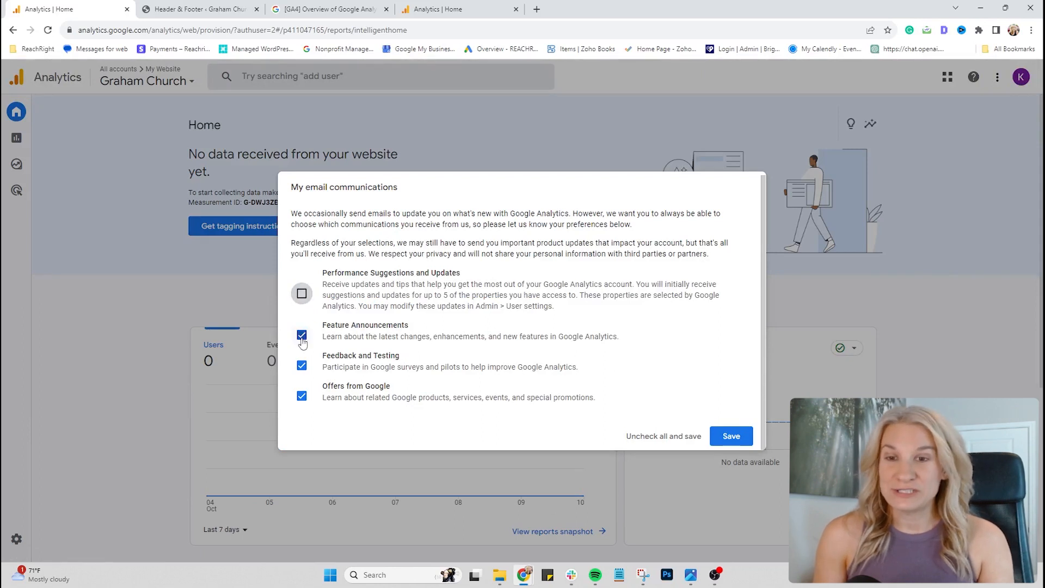
click(302, 335)
click(301, 366)
click(302, 395)
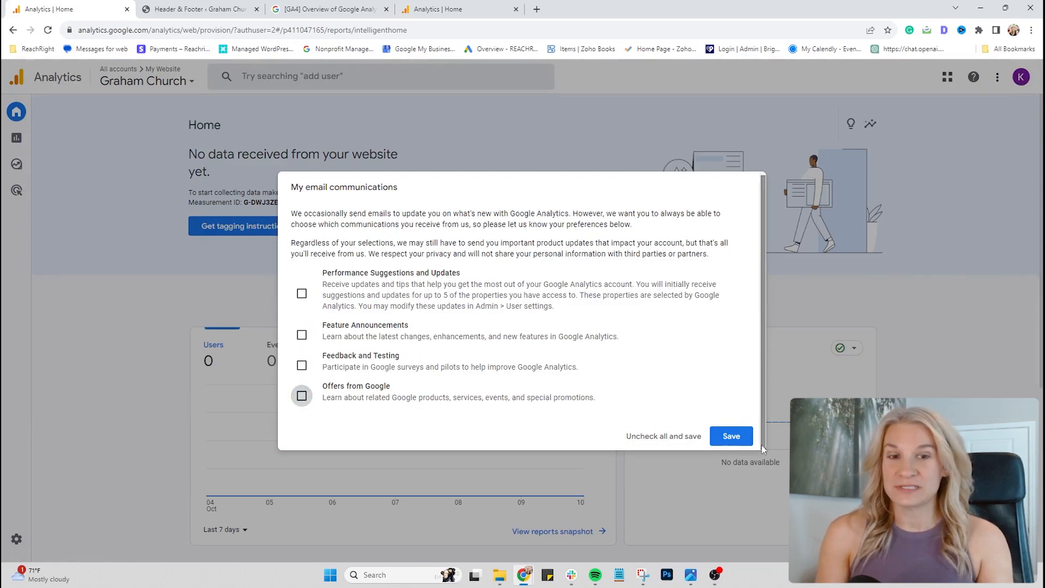
click(732, 436)
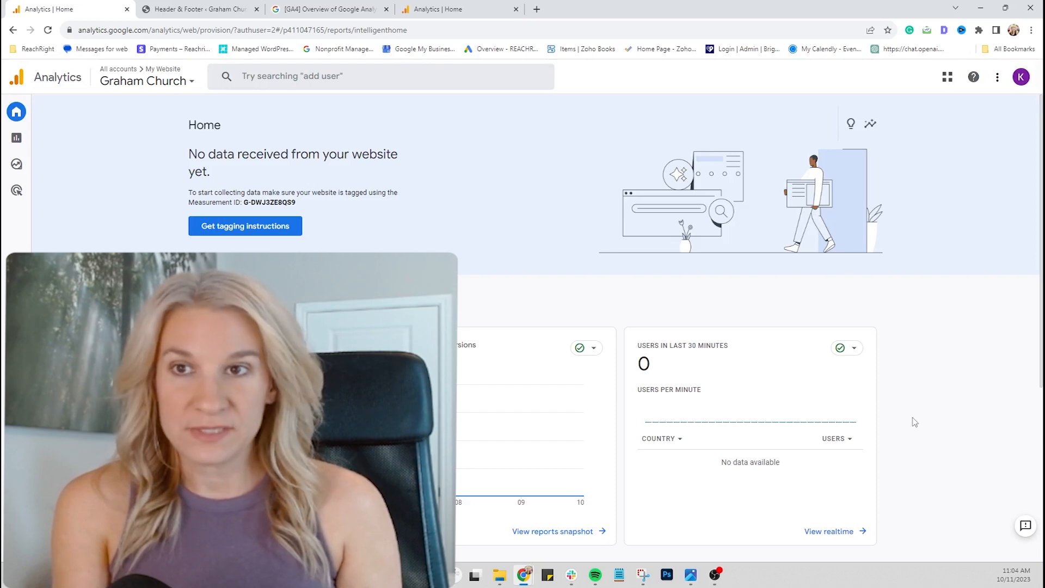
Open the realtime report for Graham Church, load the live website's front page from WordPress, and return to the report
click(832, 537)
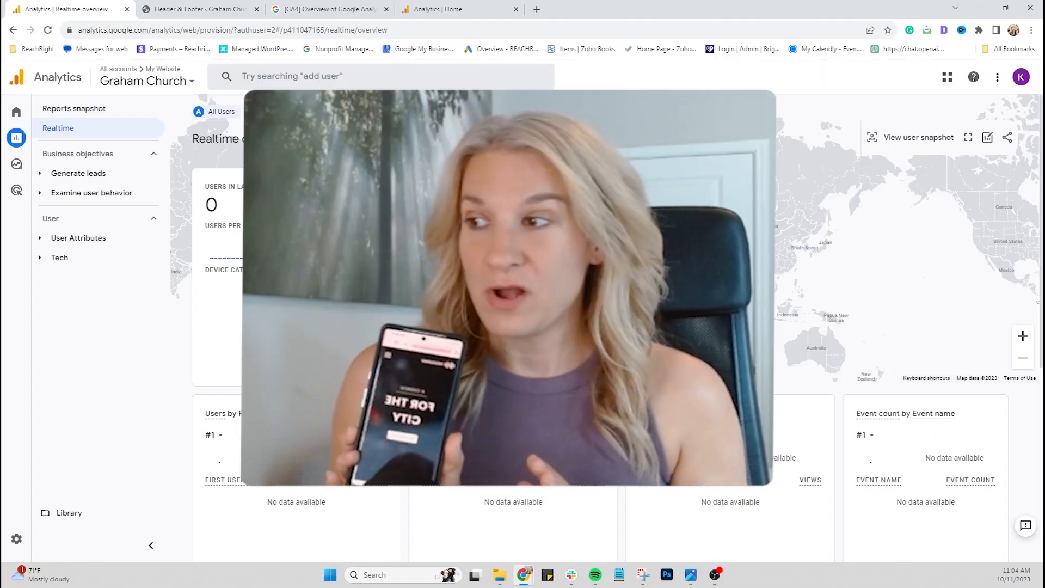
click(196, 10)
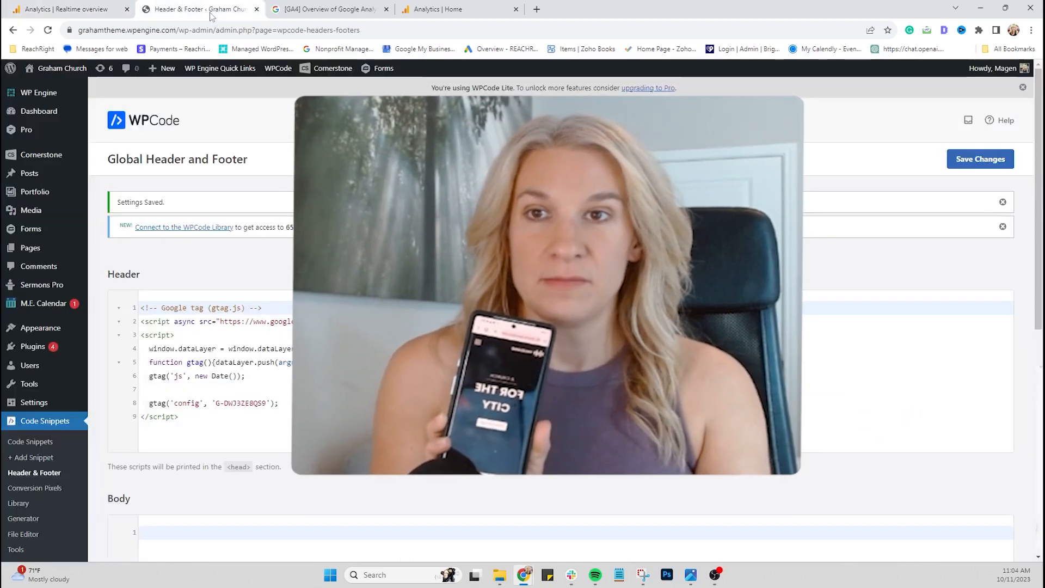
click(56, 69)
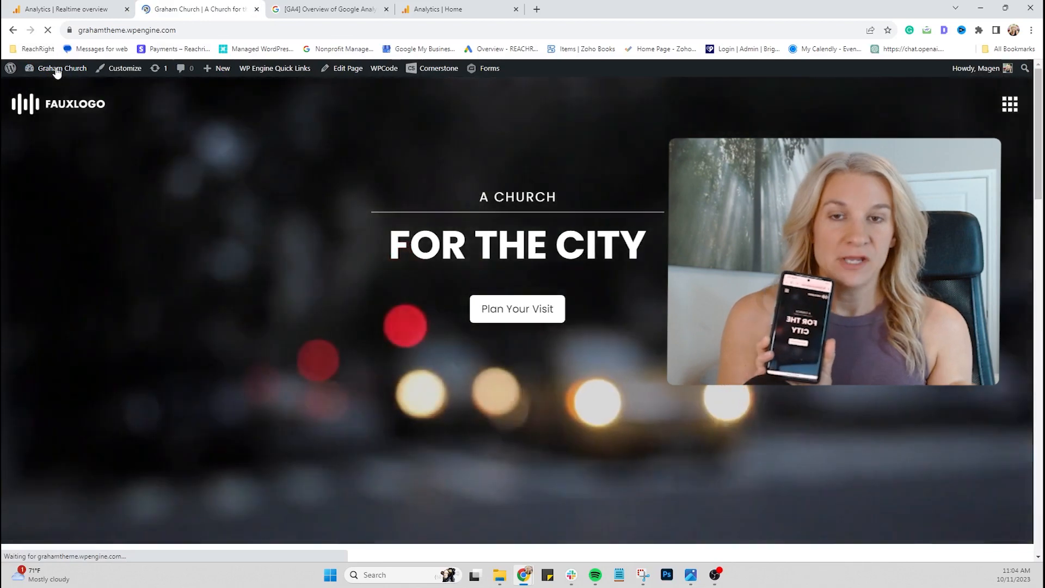
click(30, 10)
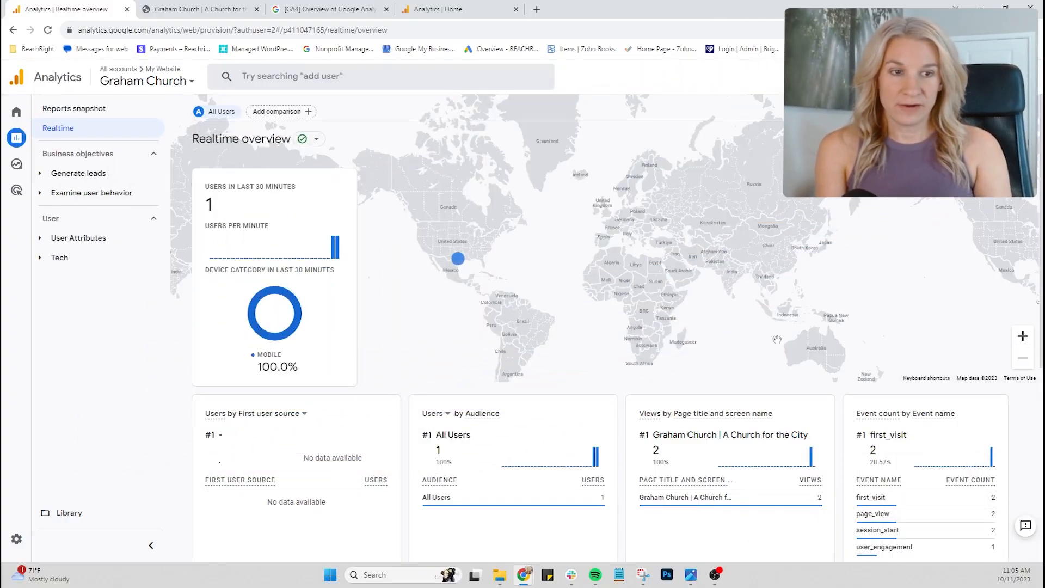
Zoom the realtime map in on Texas and inspect the active visitor's location
click(1023, 336)
click(1023, 336)
drag(463, 296, 762, 335)
drag(544, 329, 871, 334)
drag(734, 380, 704, 271)
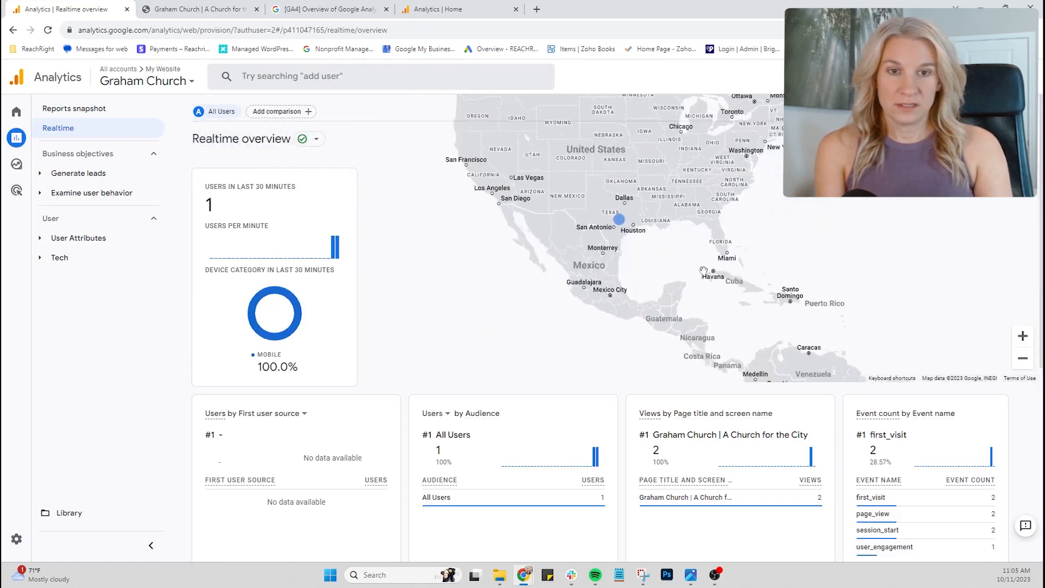
click(1022, 336)
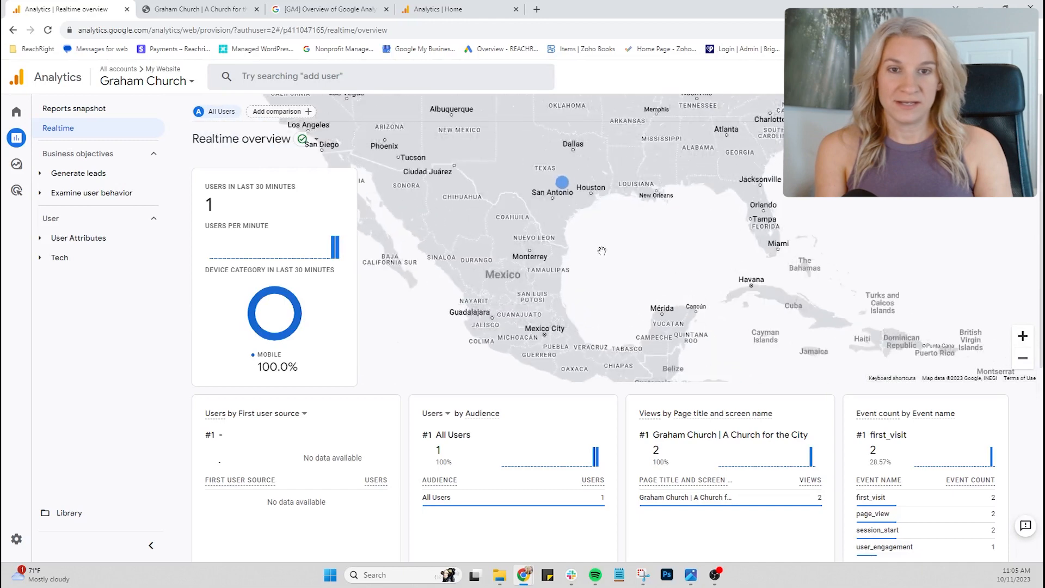
drag(563, 182, 602, 241)
mouse_move(602, 241)
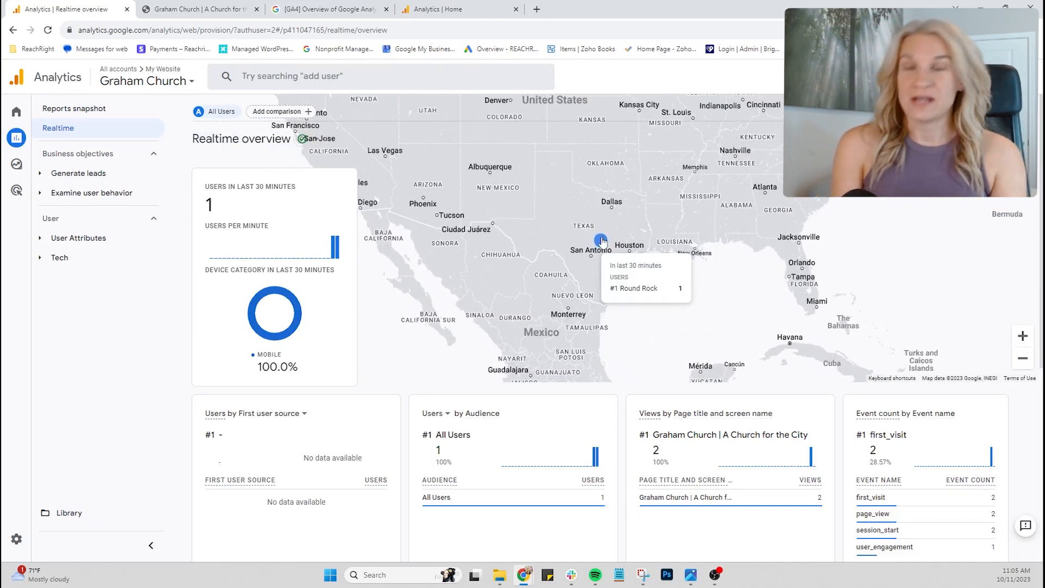
Check the Graham Church website's front page and return to the realtime report to examine views by page title and screen name
click(202, 9)
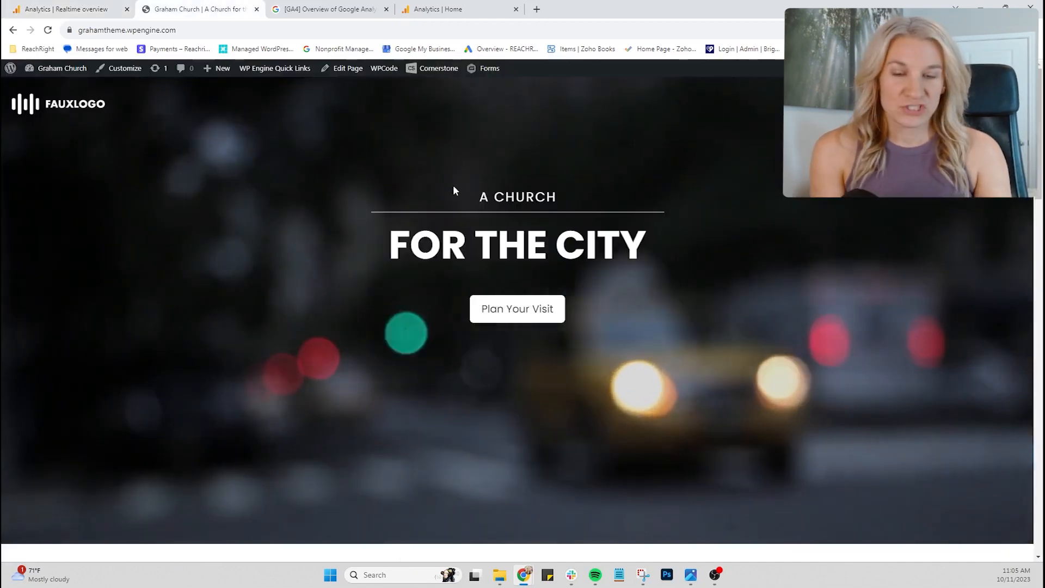
click(114, 12)
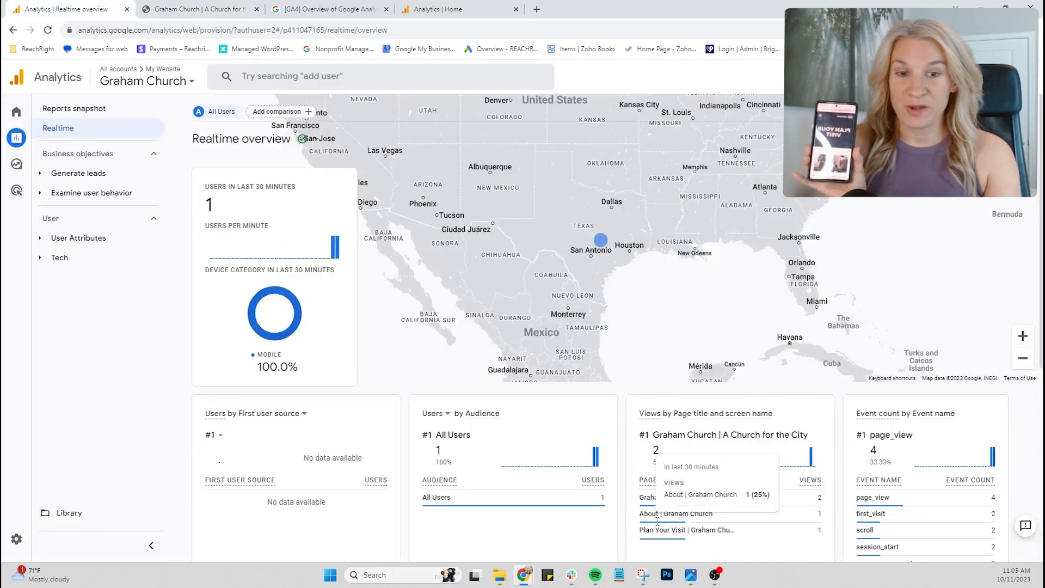
mouse_move(660, 534)
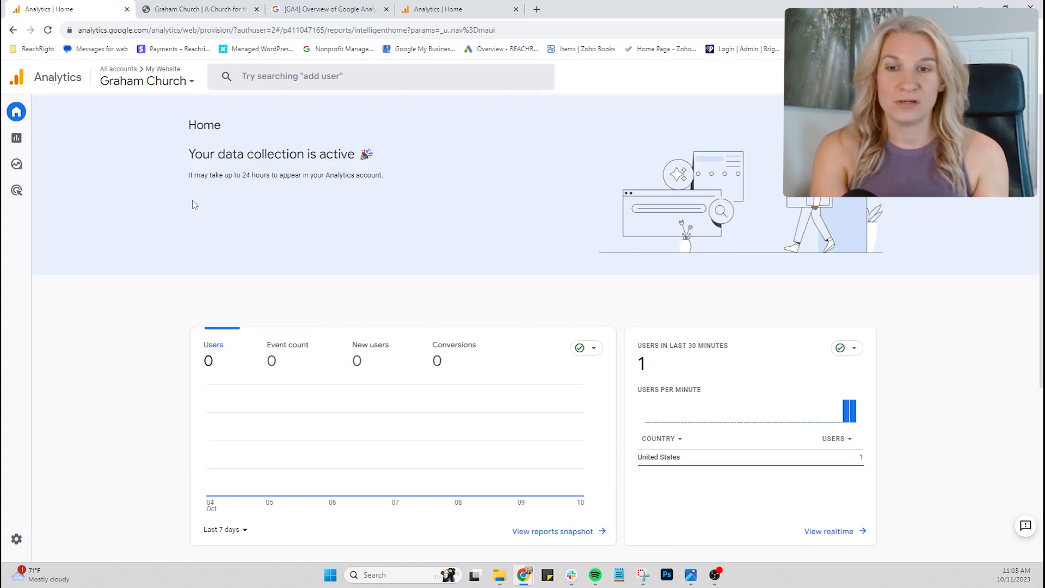
Return to the Graham Church property's Home page and look through its overview and Get started with Google Analytics 4 cards
scroll(155, 351, down, 5)
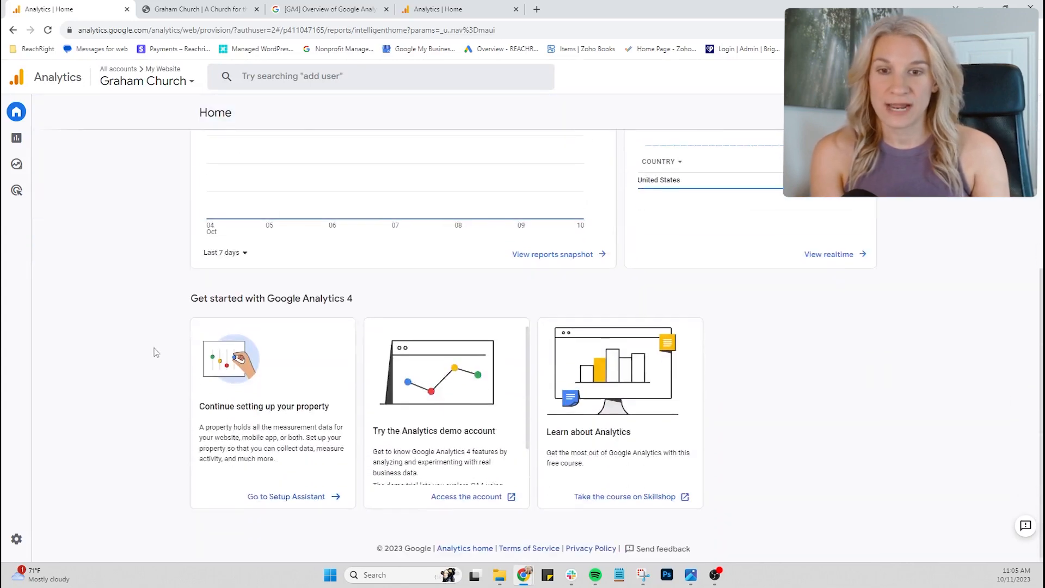
scroll(155, 351, up, 5)
scroll(156, 352, down, 5)
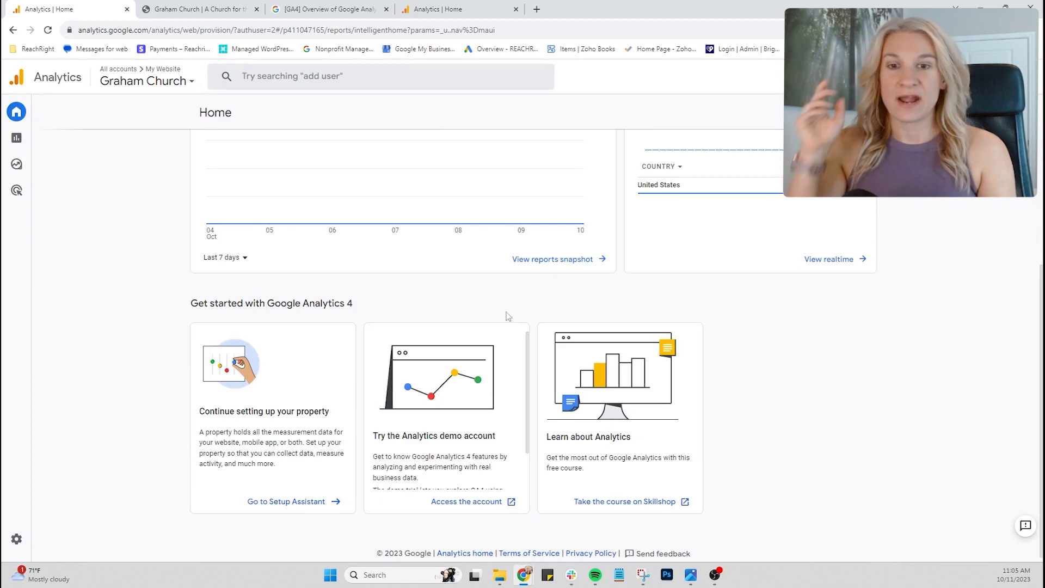
Switch to the 614 Church property and review its Home page overview, suggested cards, and insights and recommendations
click(491, 14)
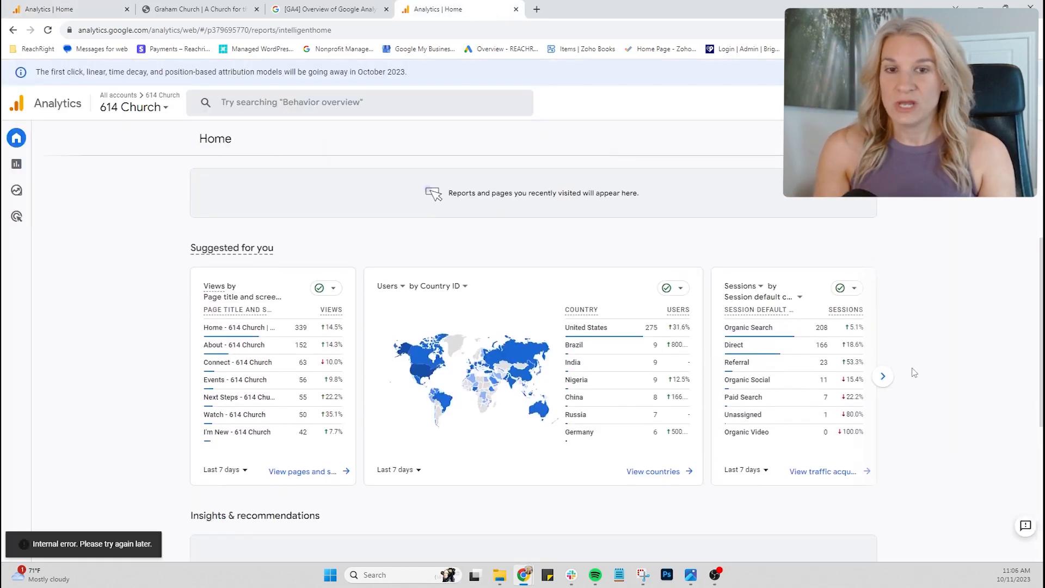
scroll(914, 372, down, 4)
scroll(914, 373, up, 2)
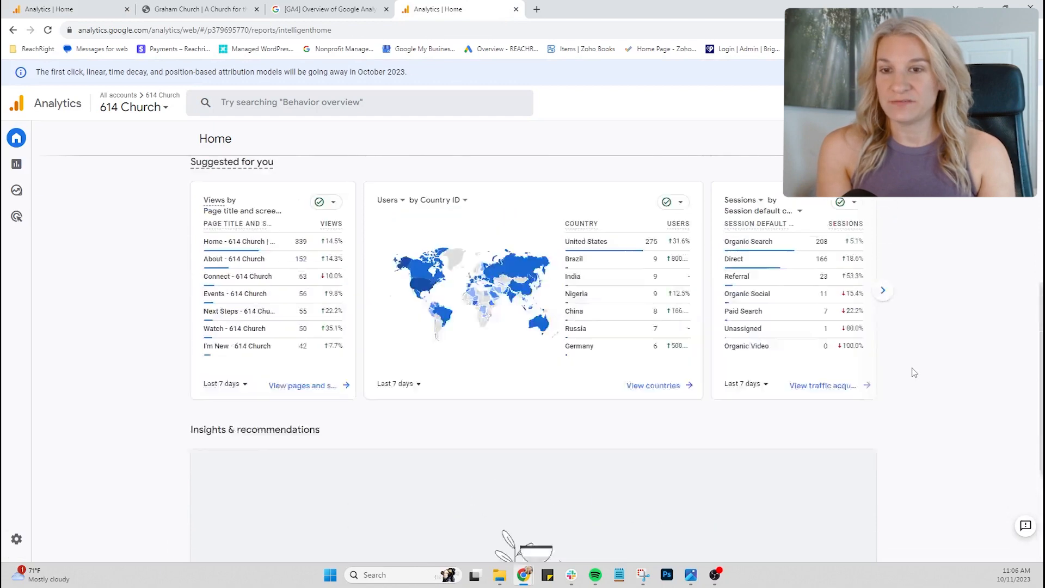
scroll(914, 373, up, 1)
scroll(913, 373, up, 6)
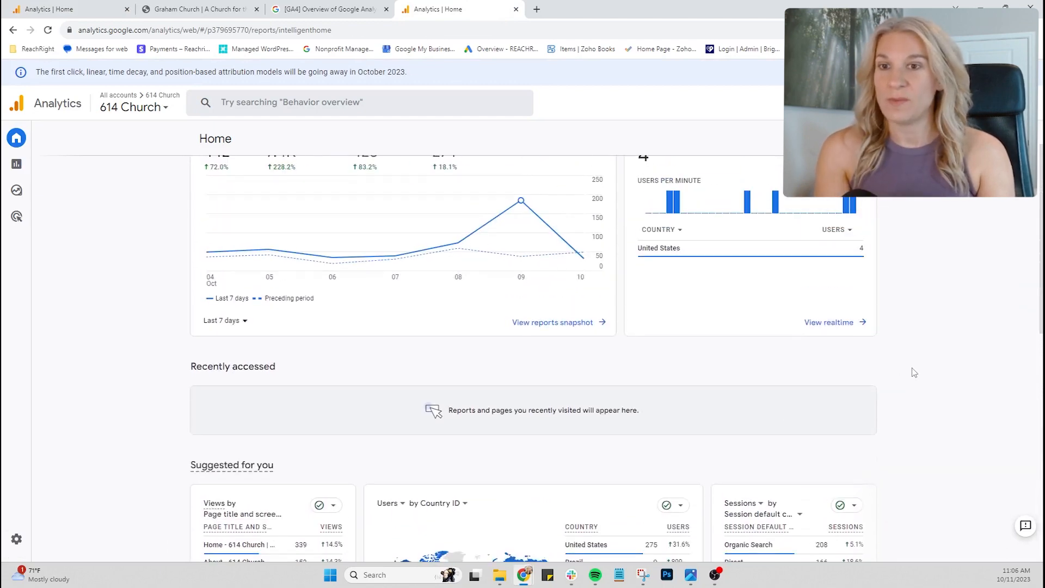
Reload the 614 Church property, enter its reports, and view the Generate leads overview
mouse_move(21, 169)
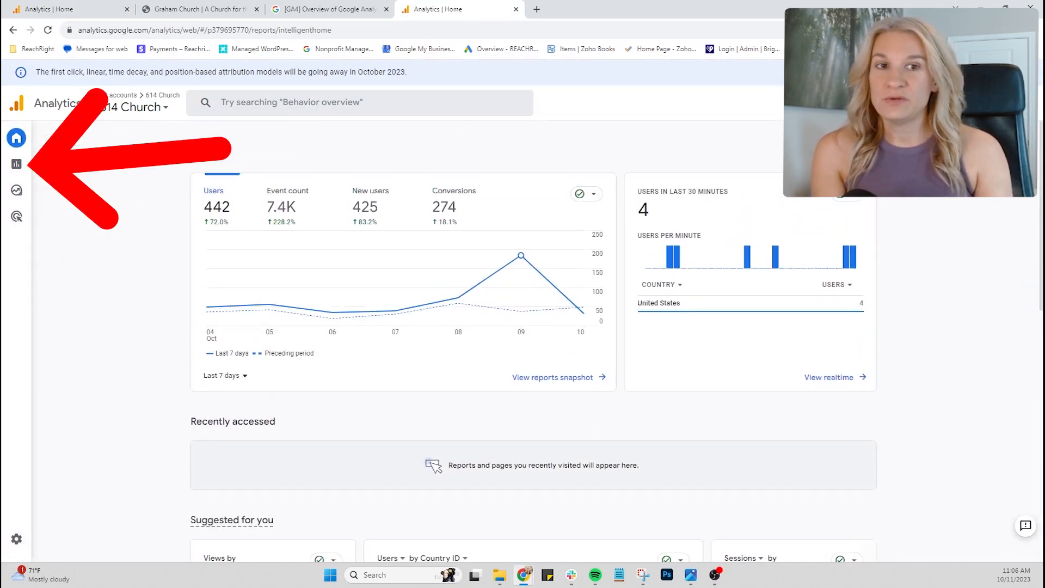
click(14, 166)
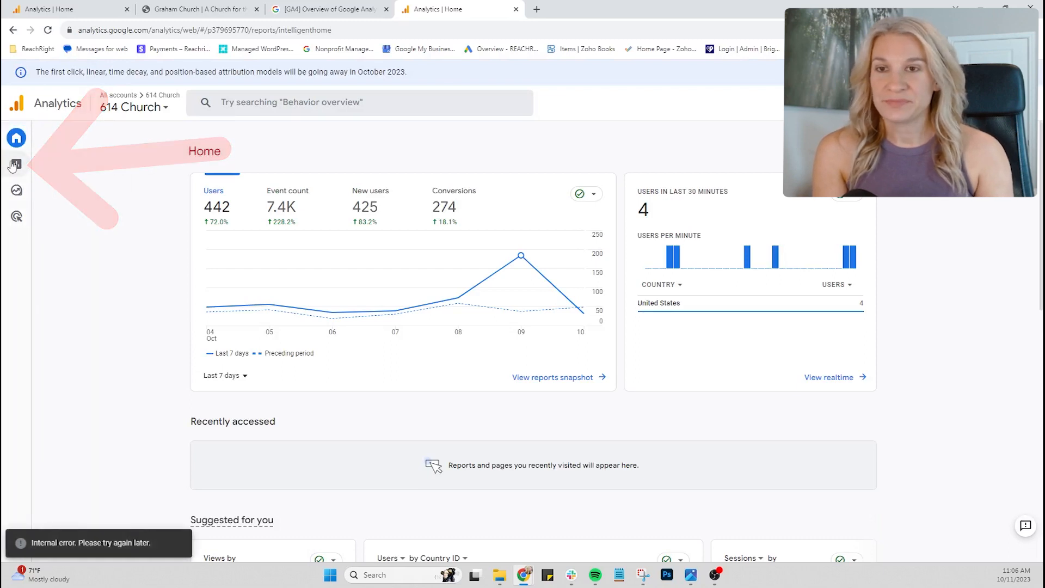
click(48, 30)
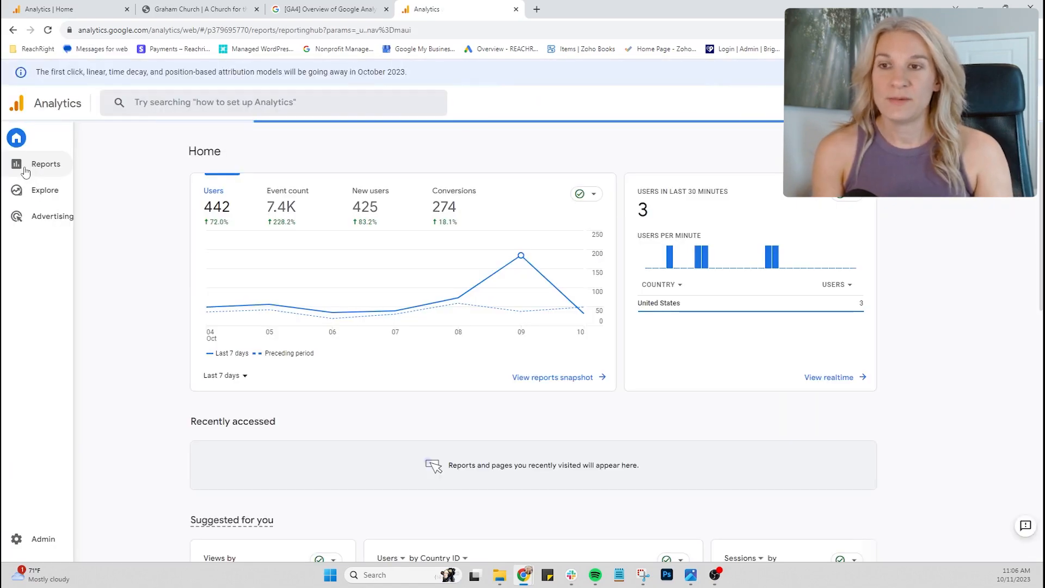
click(42, 166)
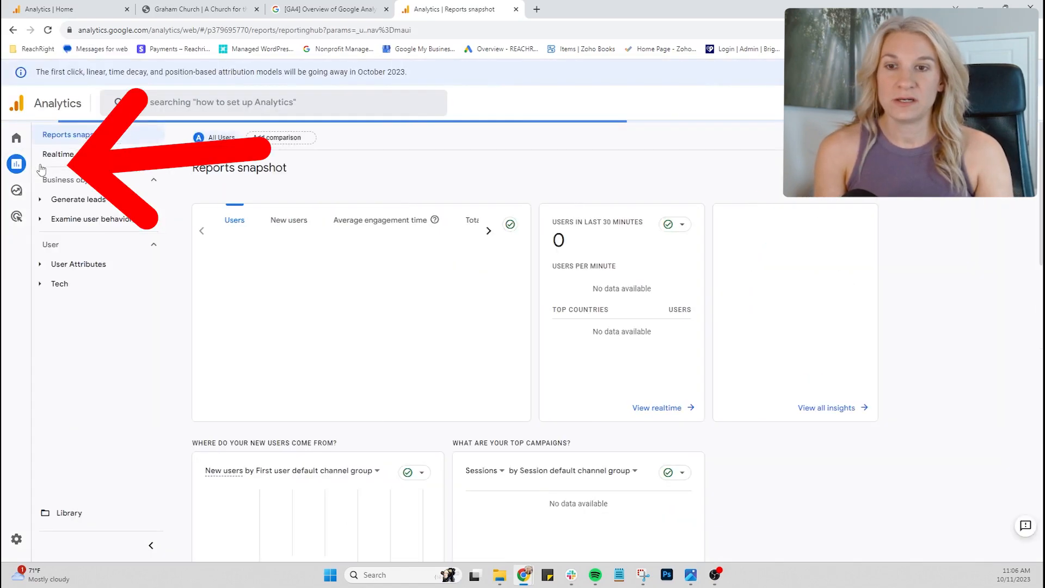
click(76, 218)
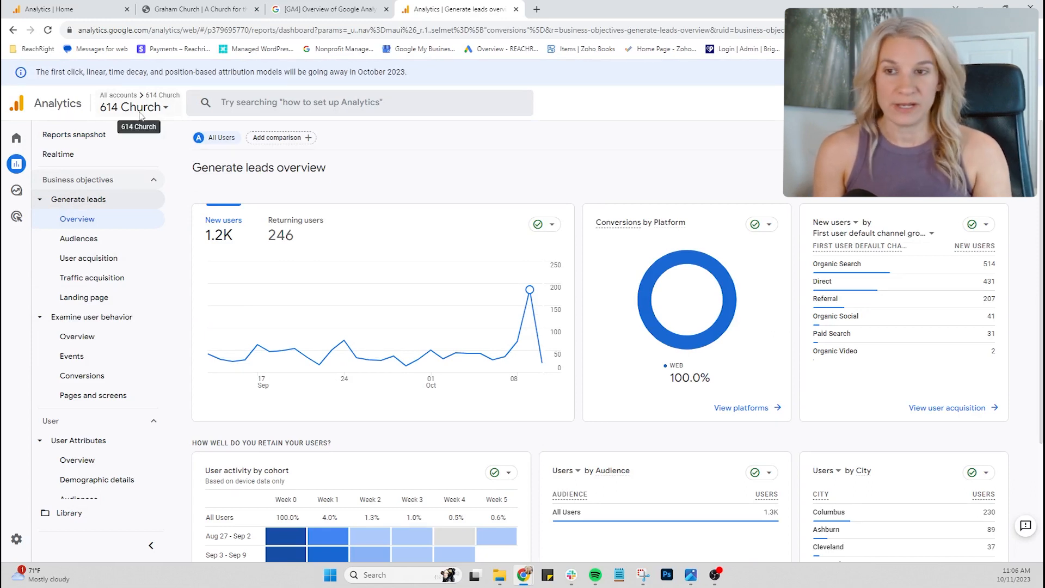
Open the User acquisition report for 614 Church and examine the engagement rate and engaged sessions columns
click(103, 259)
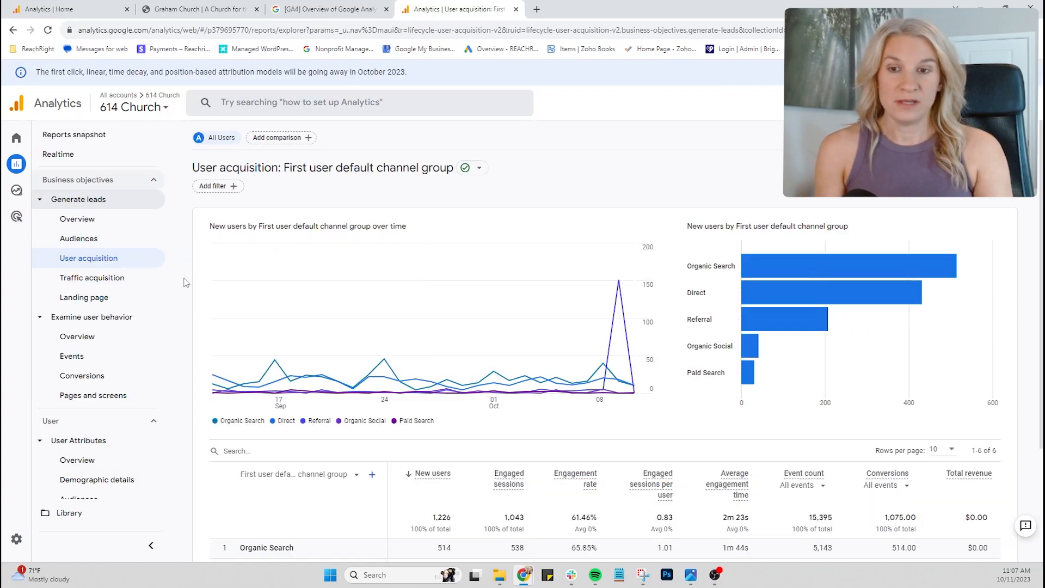
scroll(183, 284, down, 1)
scroll(182, 284, down, 2)
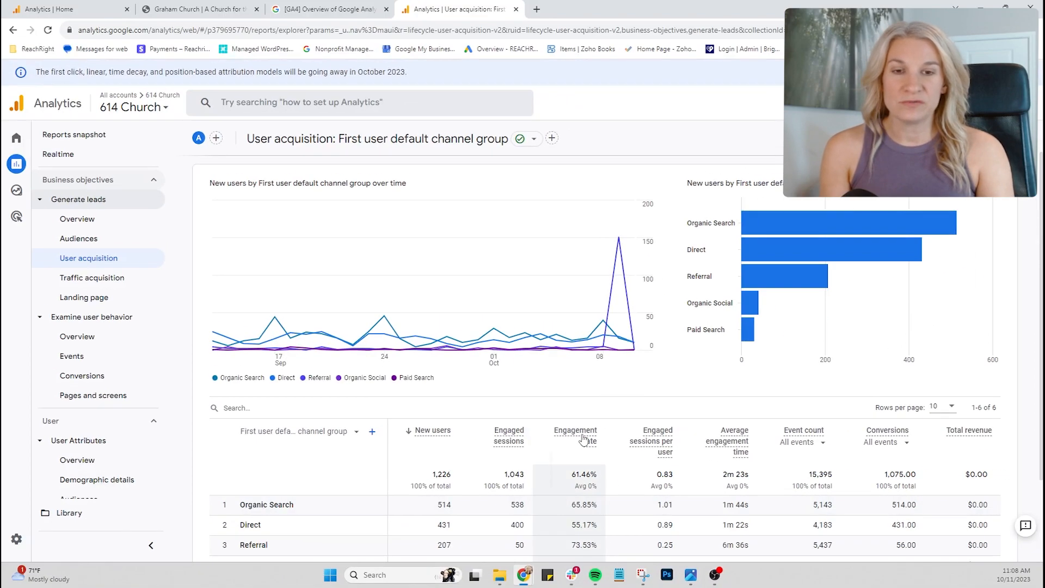
mouse_move(583, 439)
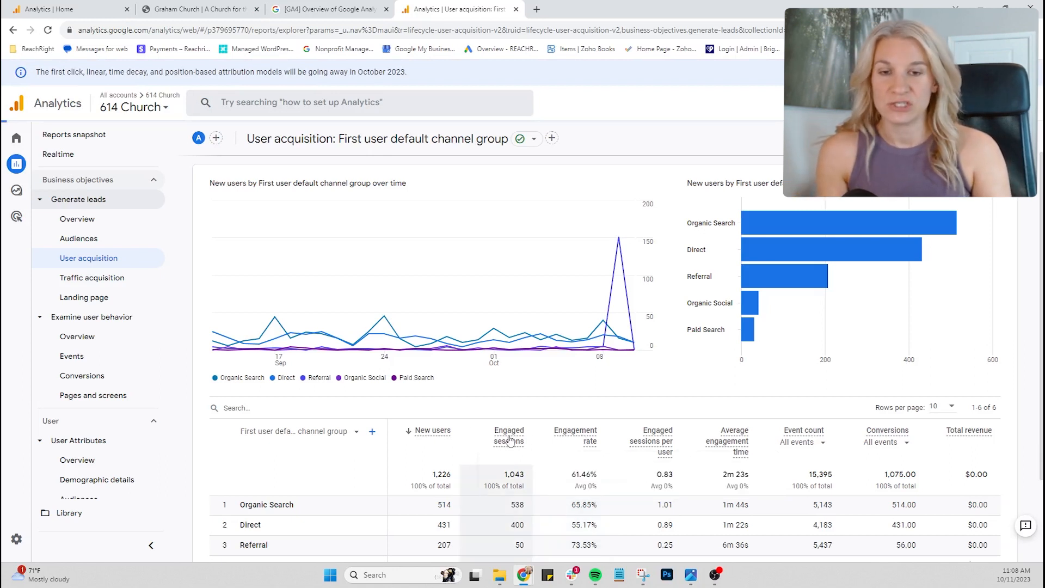
mouse_move(510, 440)
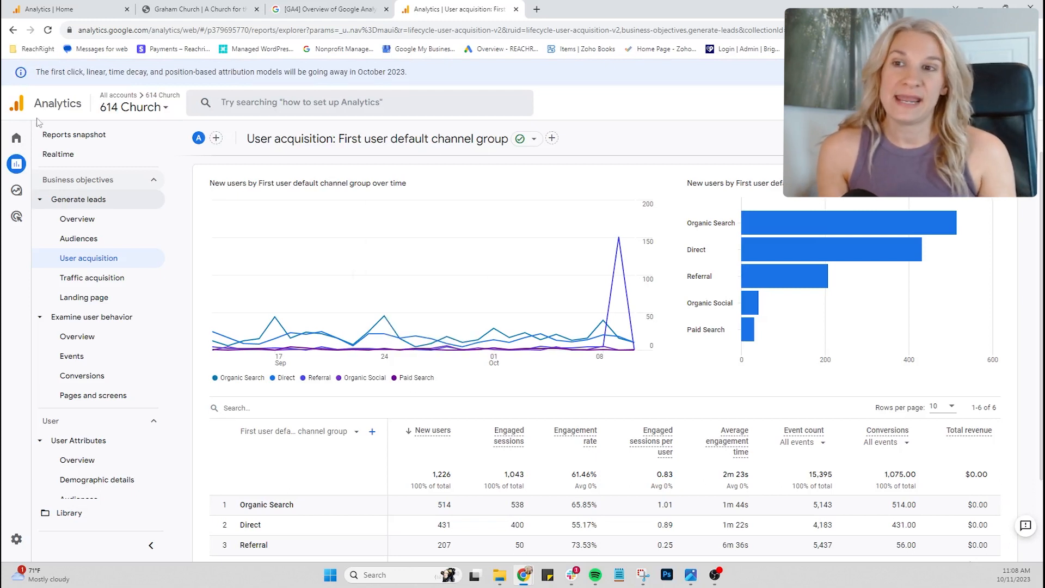
Return the 614 Church property to Home and switch back to the Graham Church property's Home overview
click(17, 139)
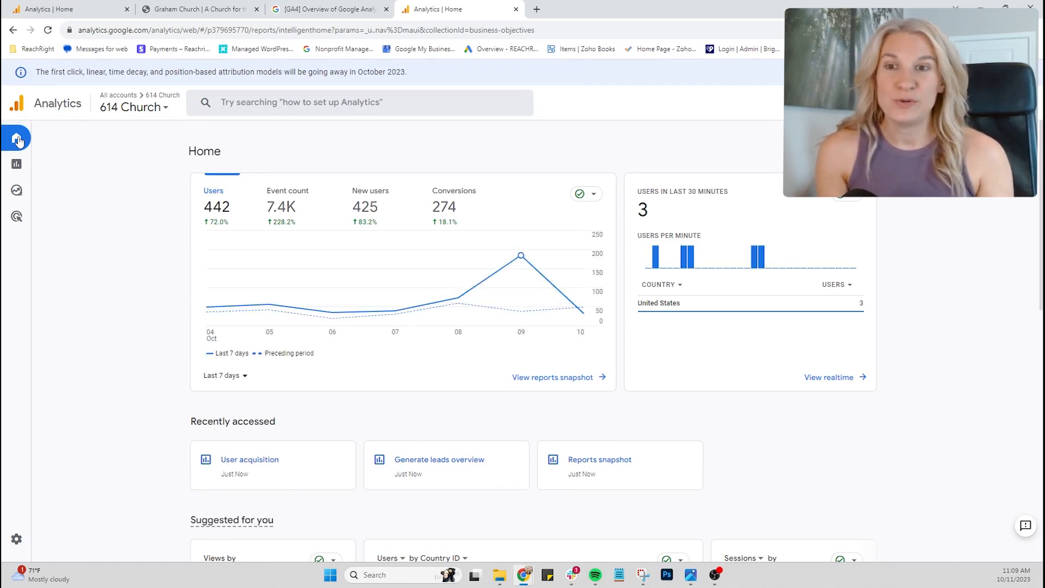
click(79, 12)
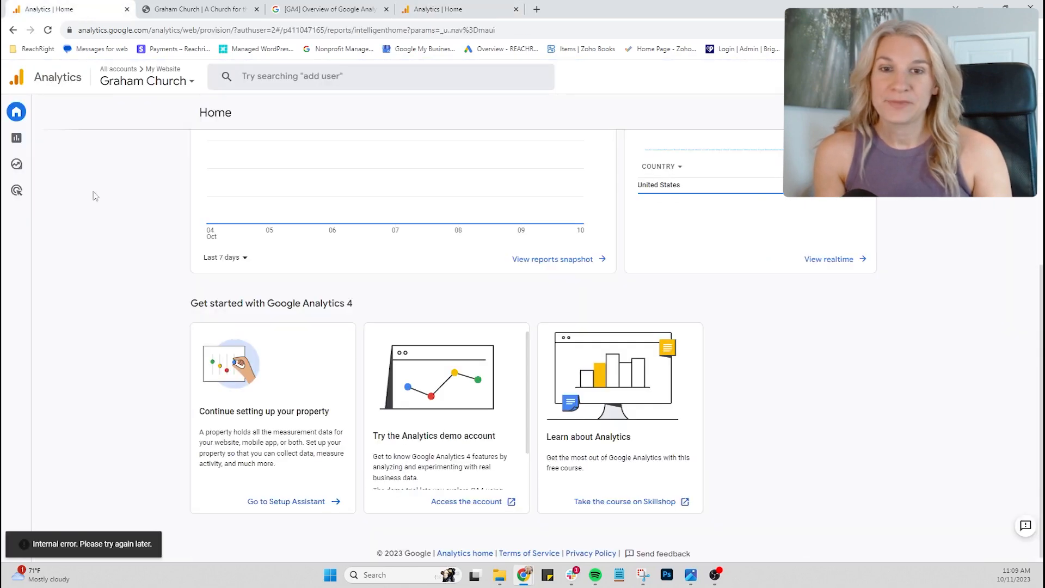
scroll(128, 338, up, 5)
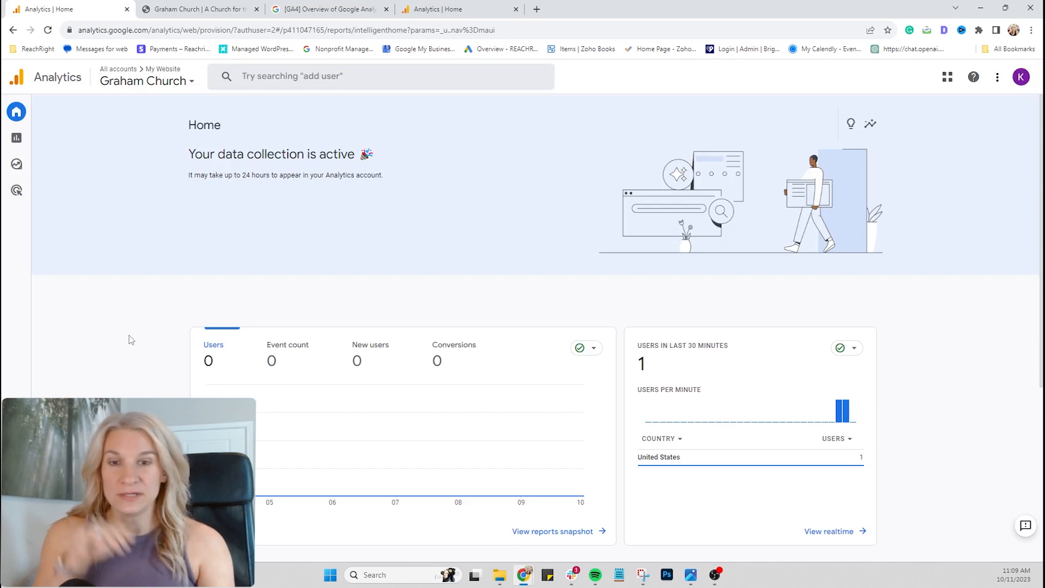
Open the Graham Church reports snapshot, view the available date range options, and close them without applying a change
click(563, 529)
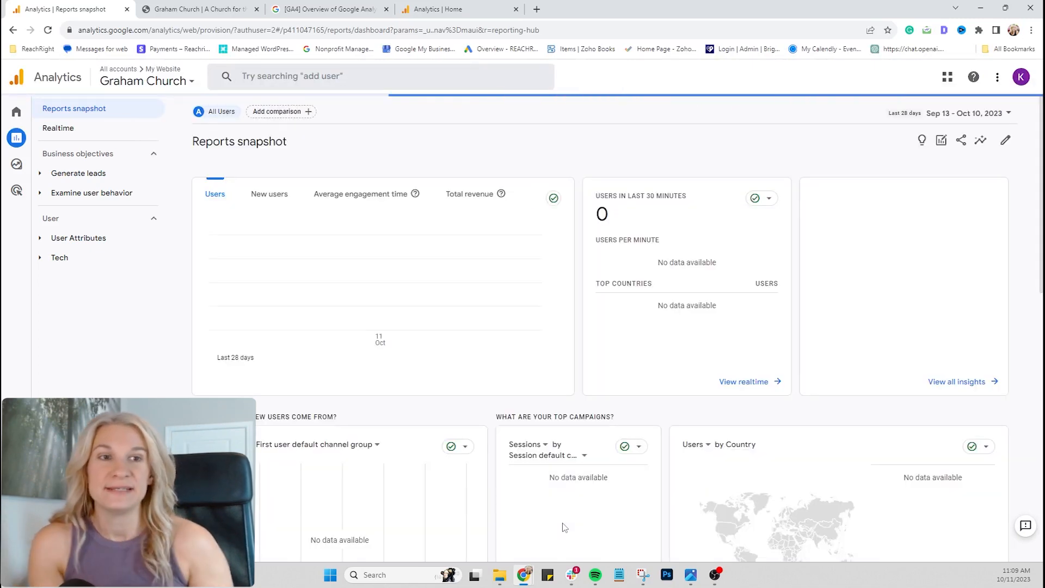
click(997, 115)
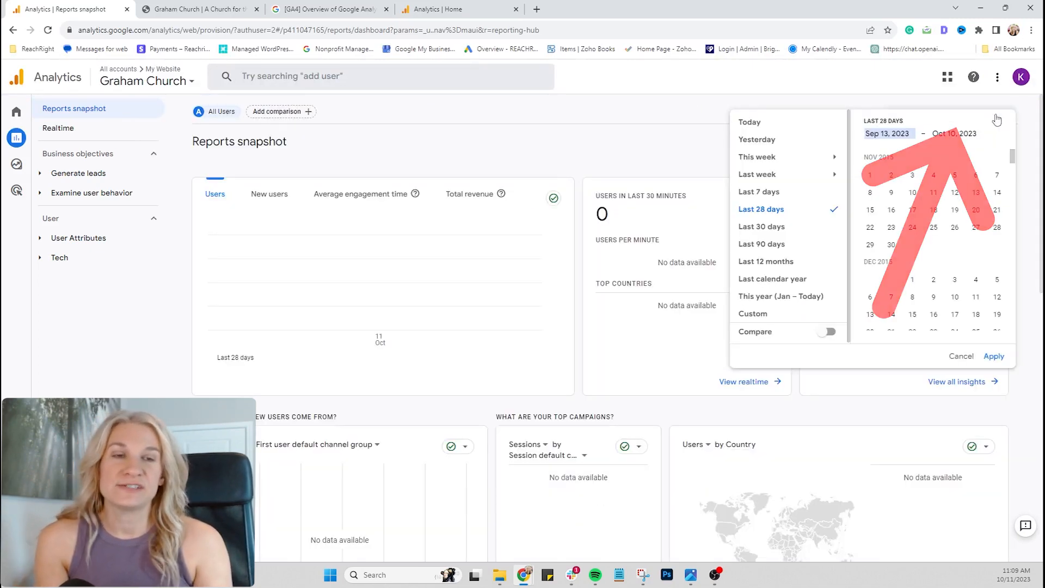
click(707, 149)
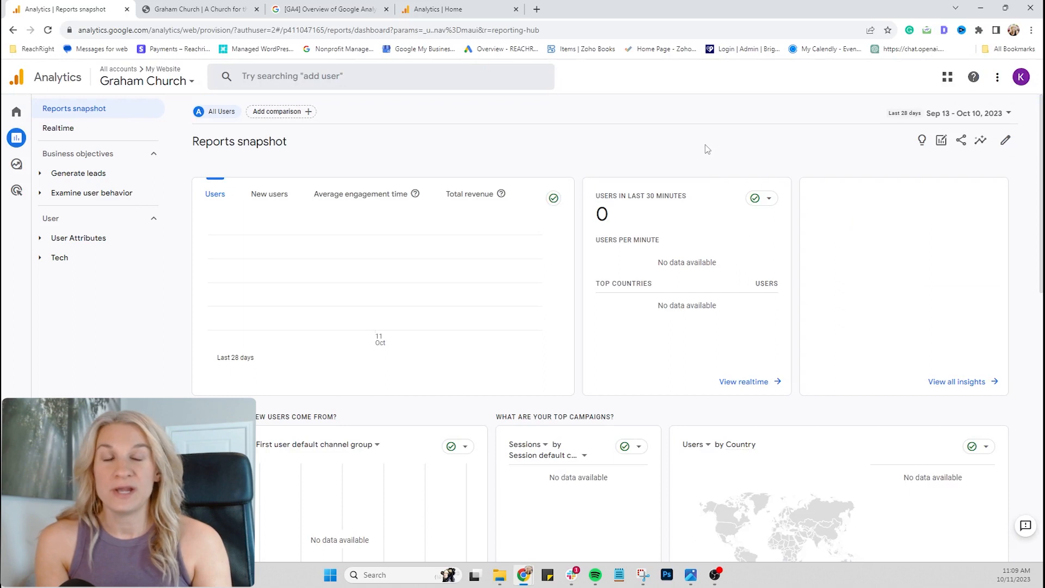